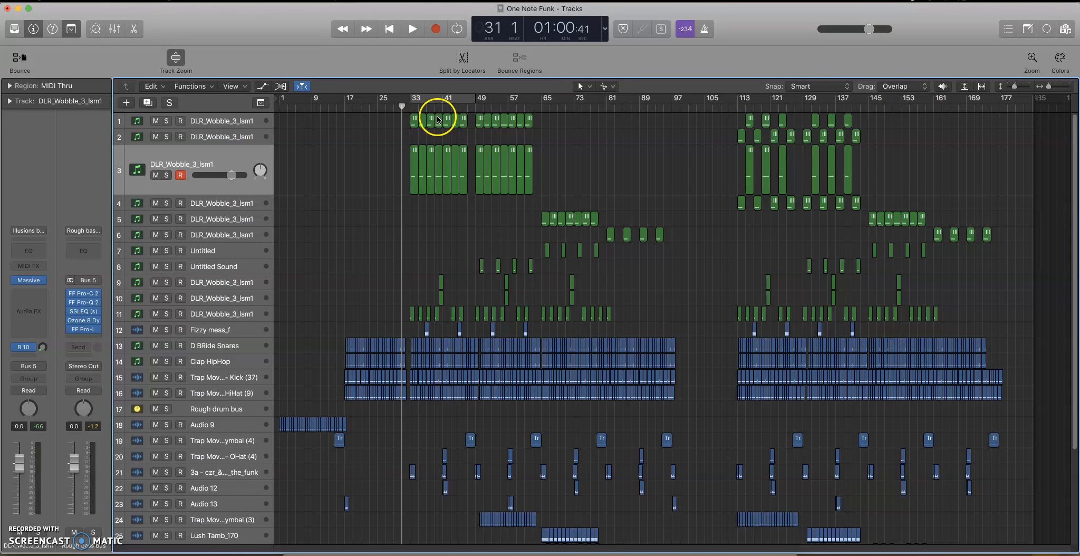
Play the arrangement from bar 31 into the drop, and stop it.
{"action": "key", "text": "space"}
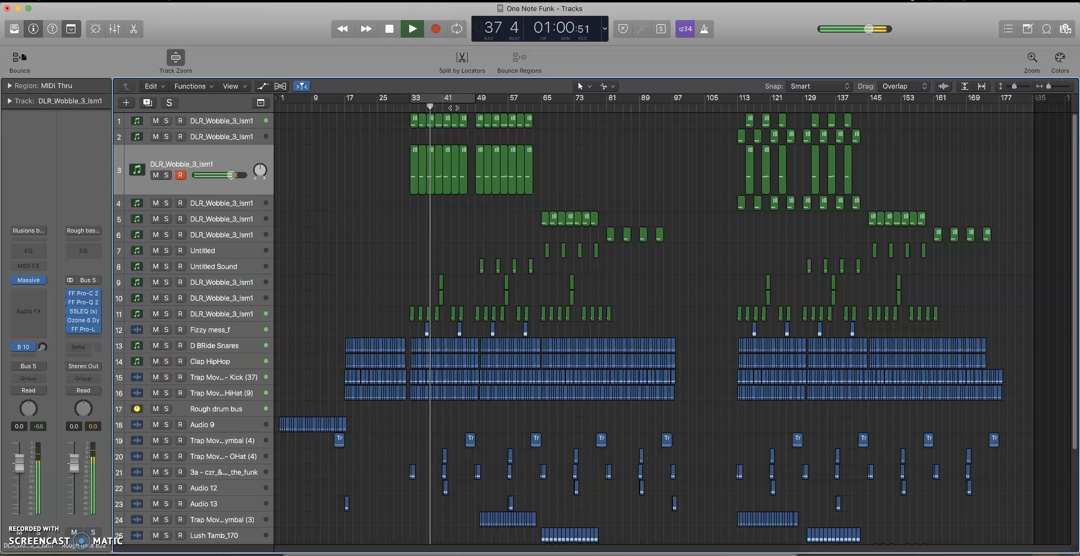
{"action": "key", "text": "space"}
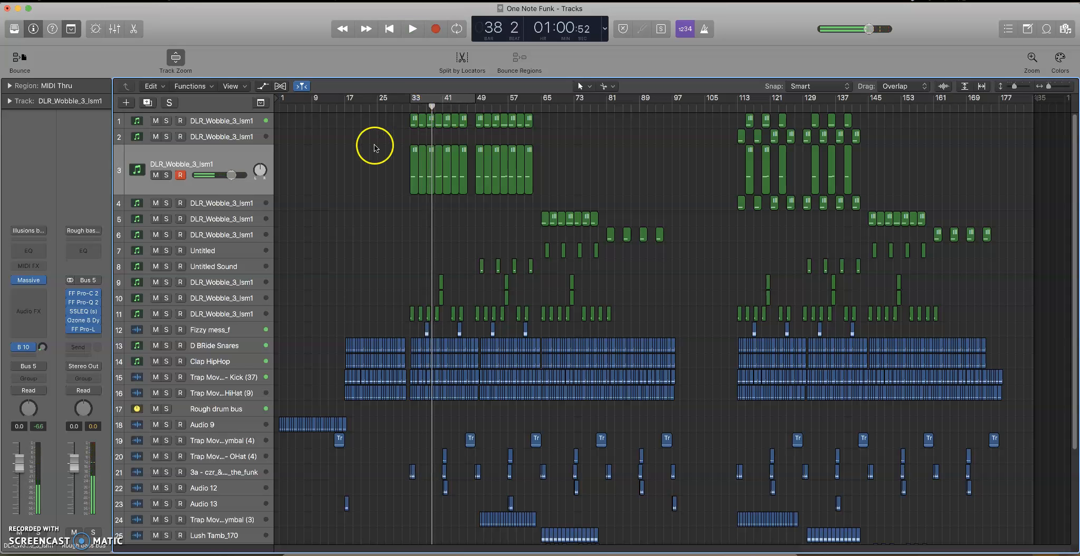
Turn on the cycle range from bar 33 to 49 with track 3 selected, and solo the Rough bass bus.
{"action": "left_click", "coordinate": [420, 100]}
{"action": "left_click", "coordinate": [221, 156]}
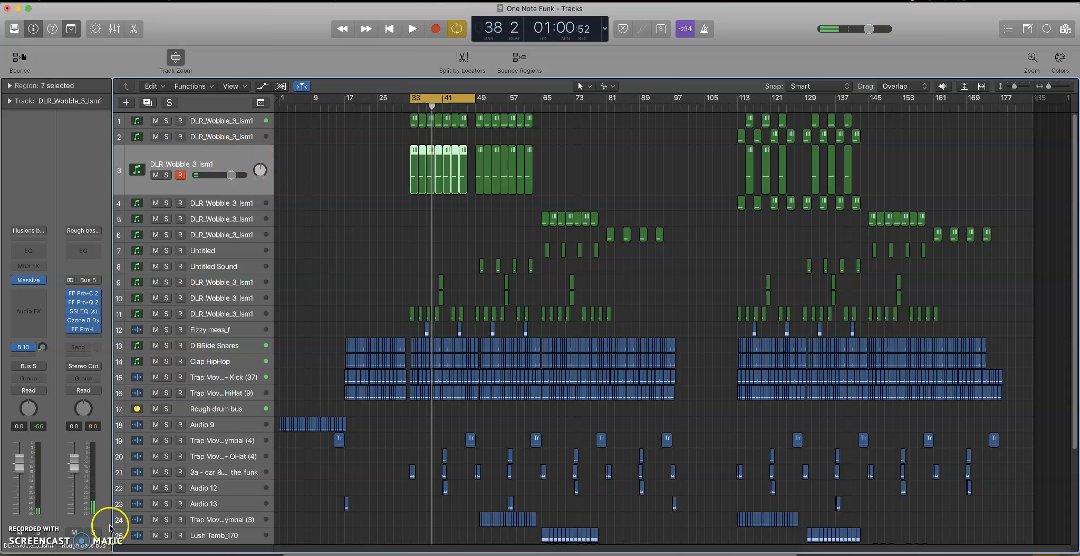
{"action": "left_click", "coordinate": [93, 533]}
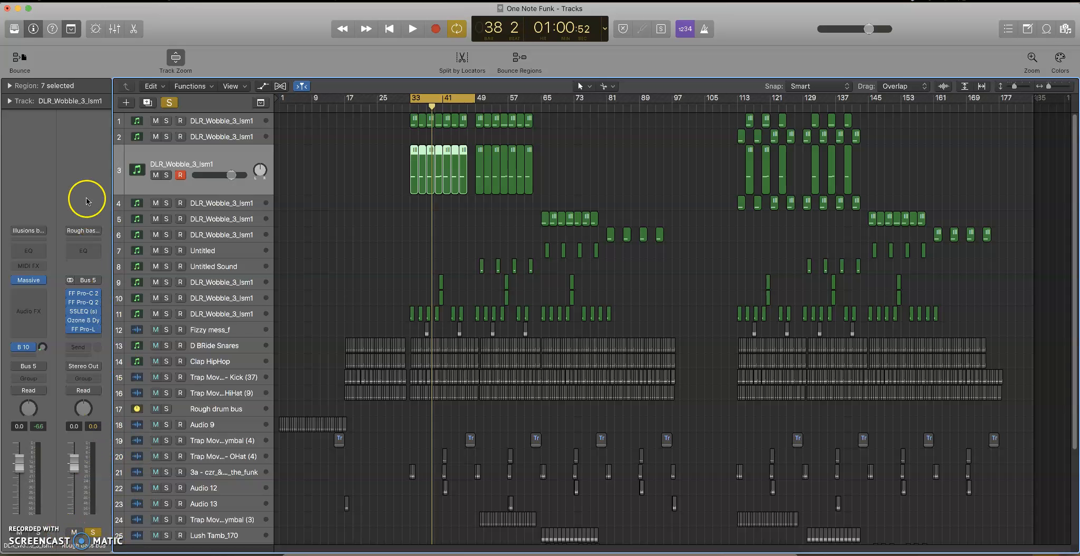
Bypass all five effects on the Rough bass bus and play the loop to hear the bass unprocessed.
{"action": "mouse_move", "coordinate": [70, 296]}
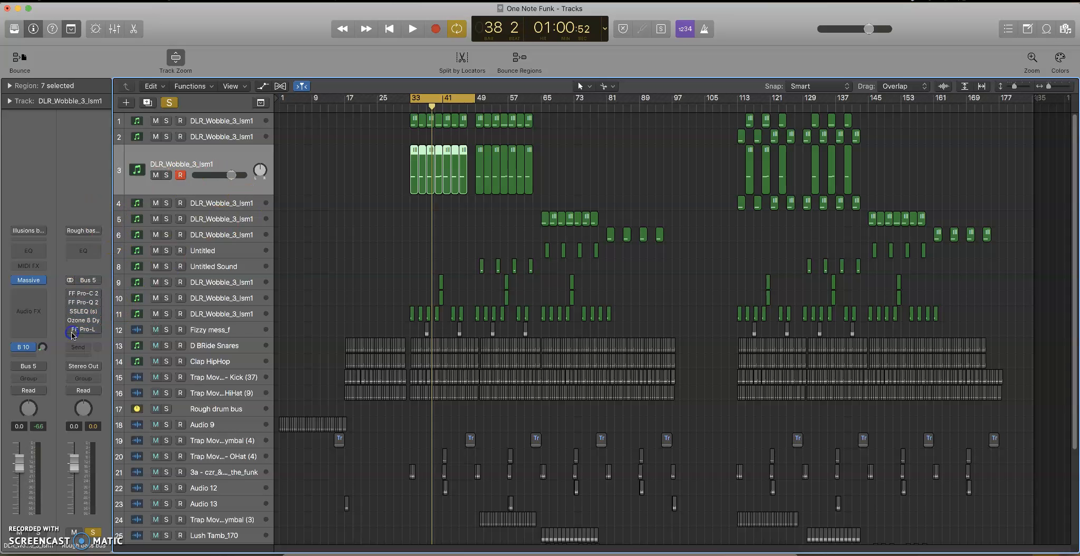
{"action": "key", "text": "space"}
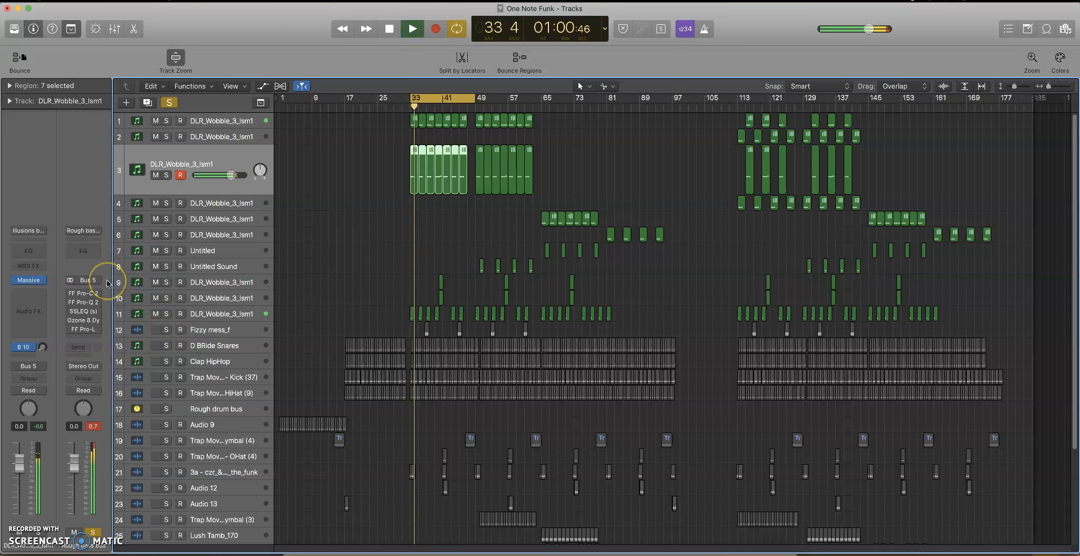
{"action": "key", "text": "space"}
{"action": "key", "text": "space"}
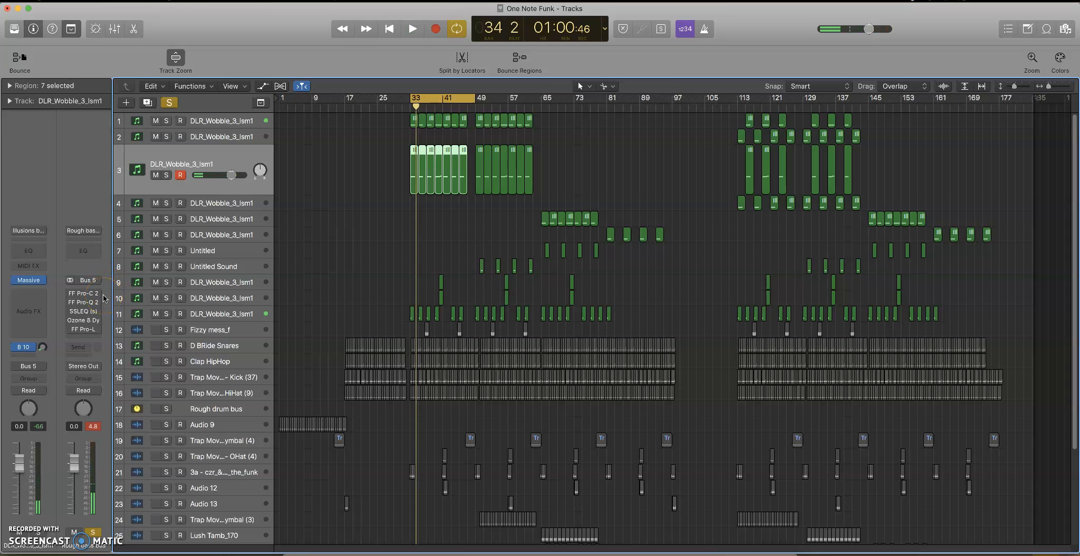
Re-enable all five effects on the Rough bass bus and play the loop to hear the processed bass.
{"action": "left_click", "coordinate": [77, 295]}
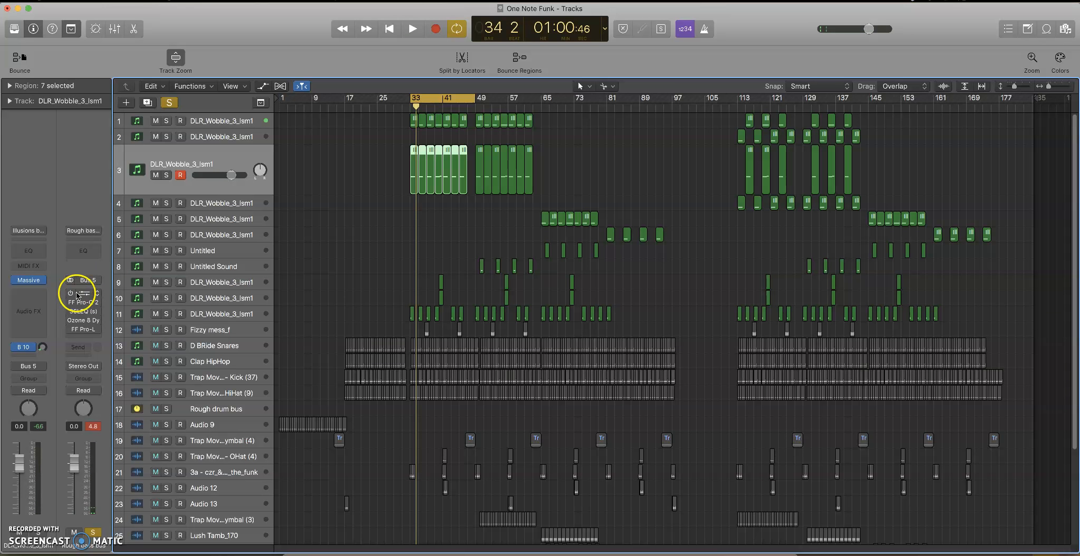
{"action": "left_click_drag", "start_coordinate": [71, 294], "coordinate": [71, 329]}
{"action": "key", "text": "space"}
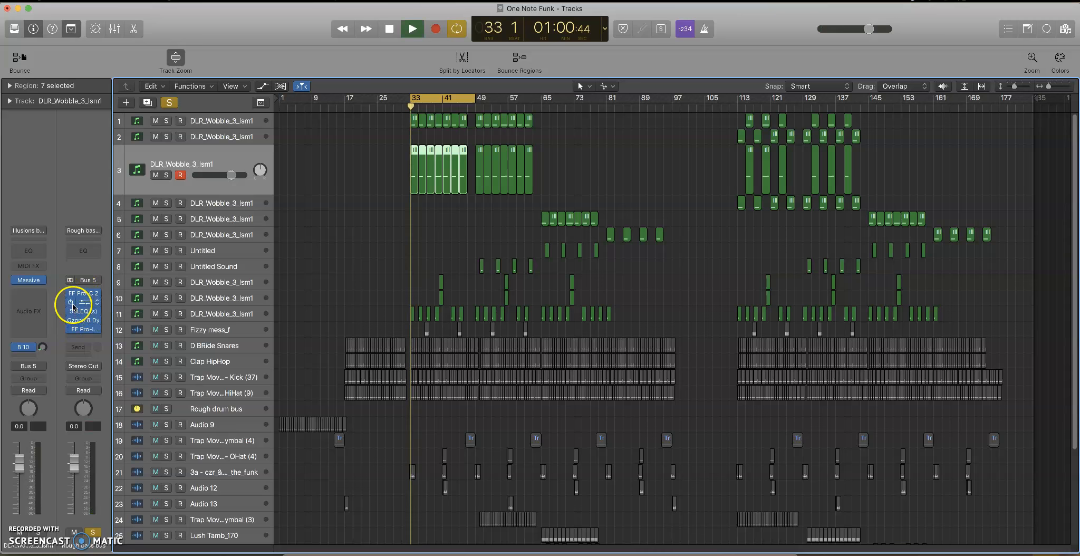
{"action": "key", "text": "space"}
Compare the bass once more by bypassing the whole effects chain during playback, and switch every effect back on.
{"action": "left_click_drag", "start_coordinate": [71, 294], "coordinate": [79, 353]}
{"action": "key", "text": "space"}
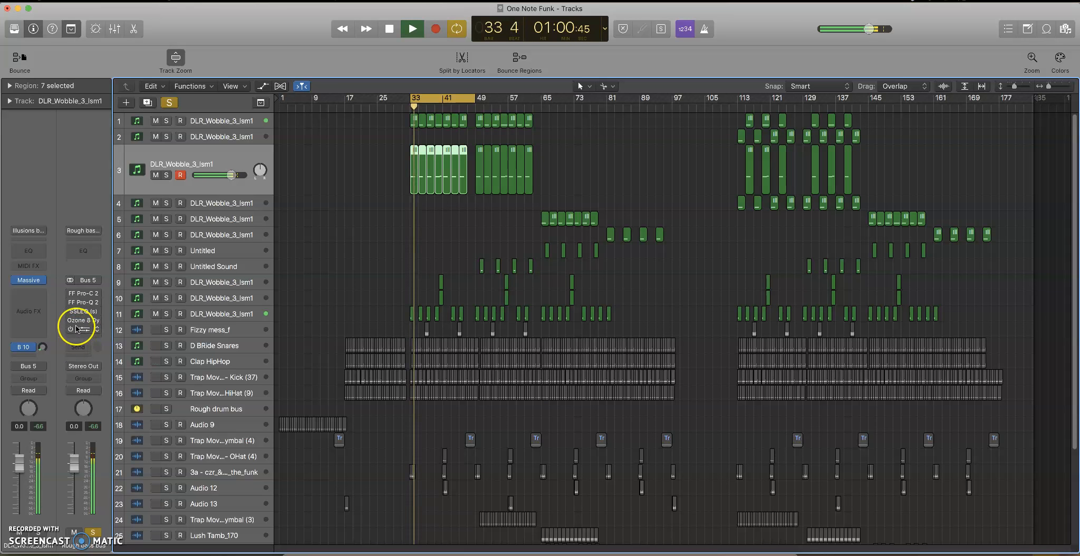
{"action": "key", "text": "space"}
{"action": "left_click_drag", "start_coordinate": [72, 301], "coordinate": [74, 332]}
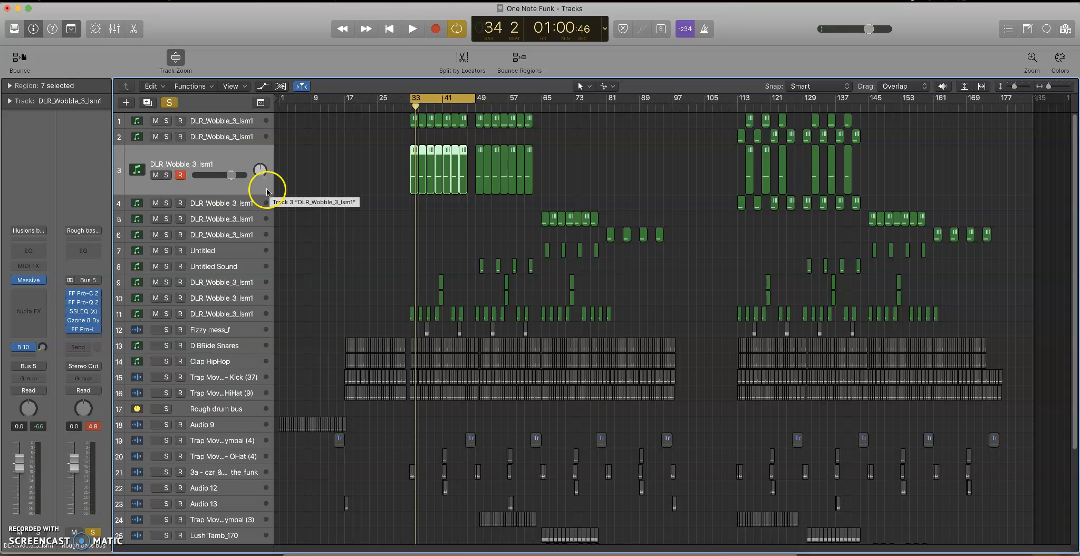
Open Pro-C 2 on the Rough bass bus, play the loop to examine its sidechain gain reduction, and close it.
{"action": "left_click", "coordinate": [83, 294]}
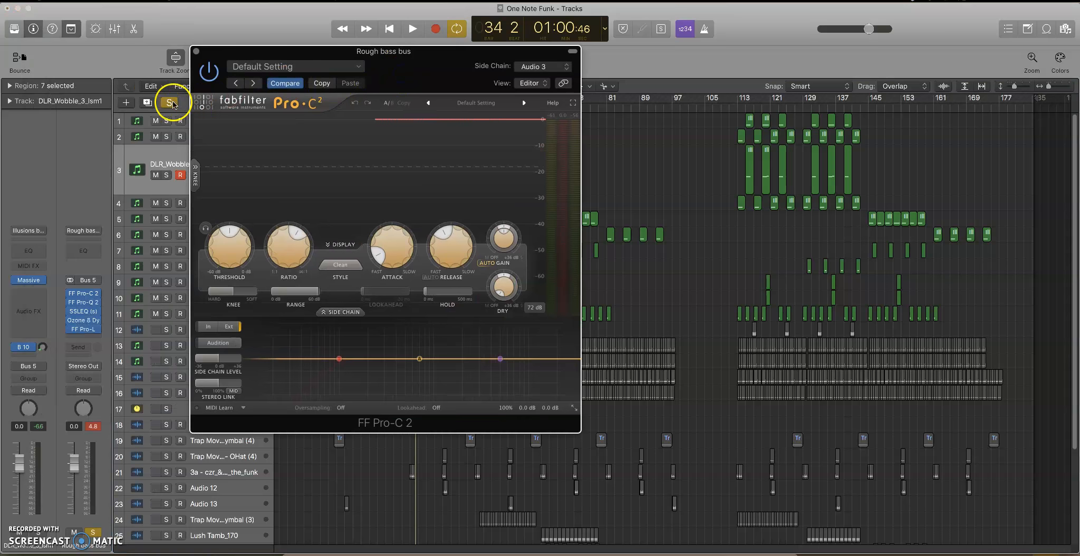
{"action": "key", "text": "space"}
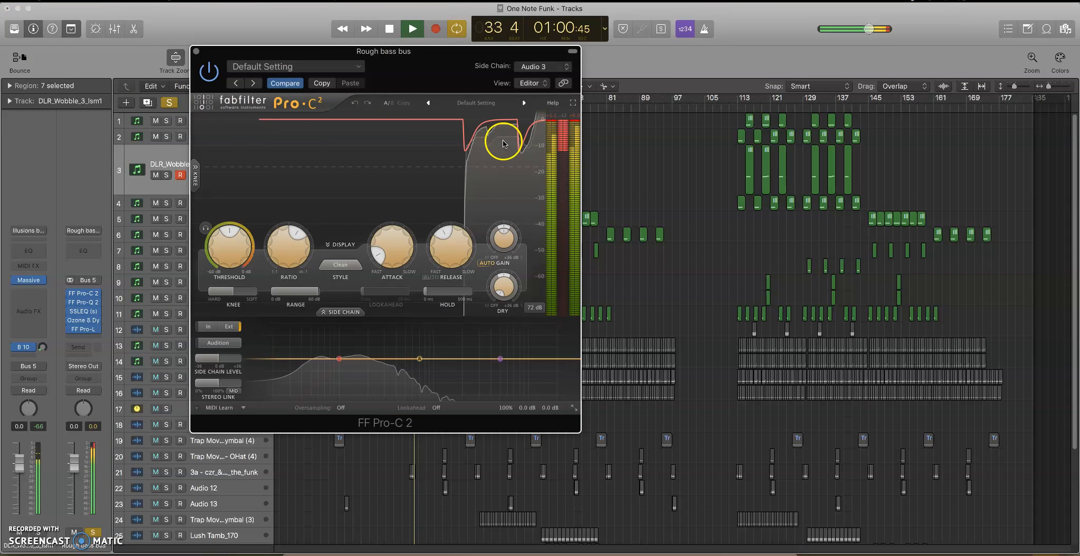
{"action": "left_click", "coordinate": [195, 52]}
{"action": "key", "text": "space"}
Open Pro-Q 2 on the Rough bass bus, move its window clear of the channel strips, and examine the spectrum during playback.
{"action": "scroll", "coordinate": [284, 166], "scroll_direction": "down", "scroll_amount": 1}
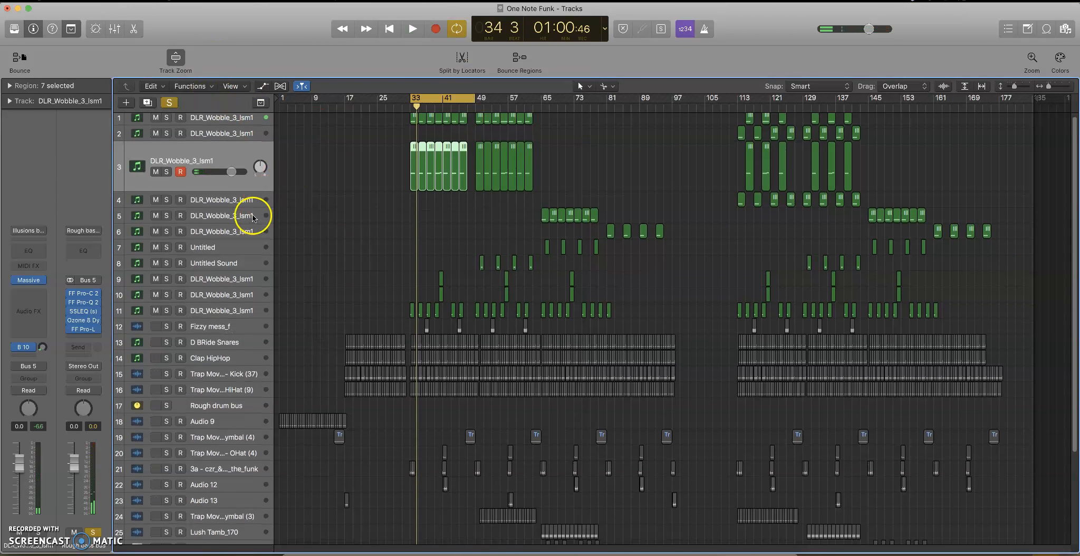
{"action": "left_click", "coordinate": [83, 302]}
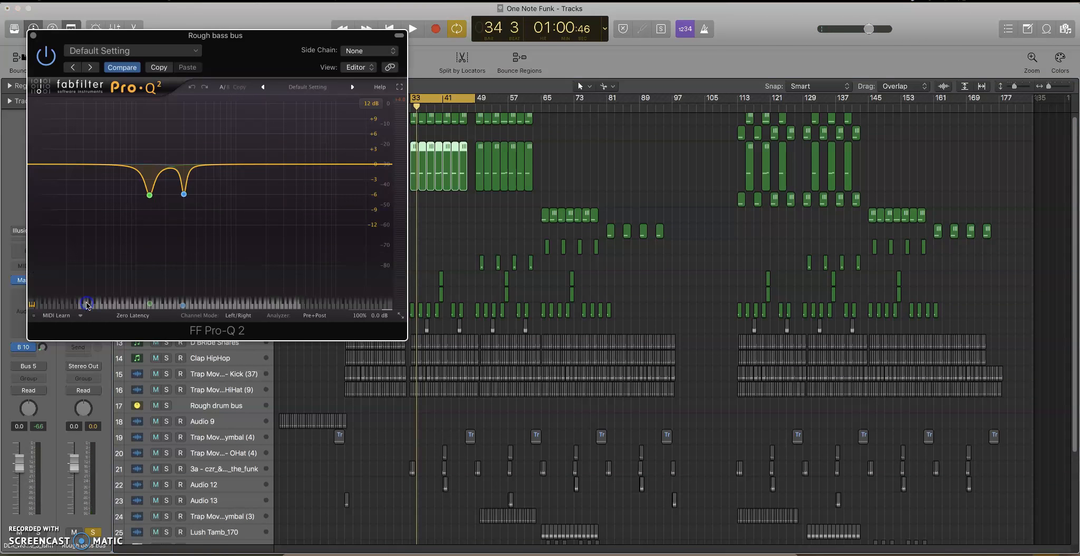
{"action": "left_click_drag", "start_coordinate": [236, 66], "coordinate": [487, 96]}
{"action": "left_click", "coordinate": [436, 221]}
{"action": "key", "text": "space"}
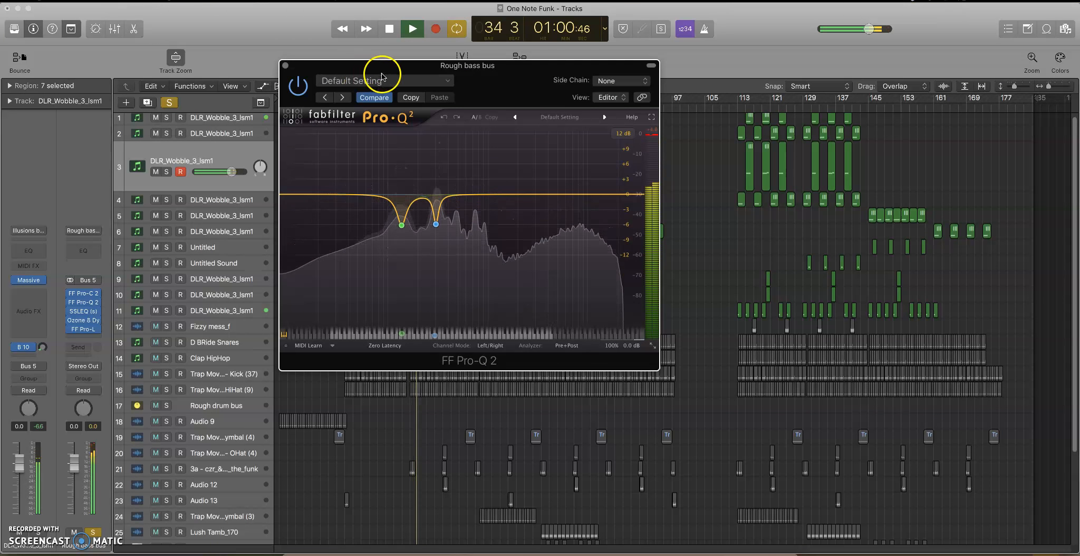
{"action": "key", "text": "space"}
{"action": "left_click_drag", "start_coordinate": [390, 72], "coordinate": [424, 76]}
Listen to the 300 Hz cut in Pro-Q 2 on its own while the loop plays.
{"action": "left_click", "coordinate": [469, 228]}
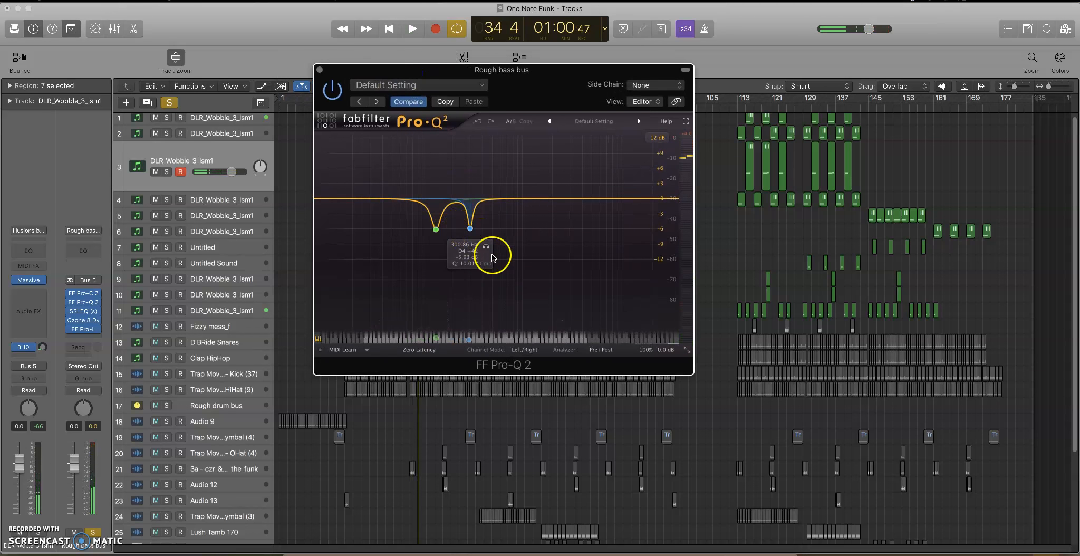
{"action": "key", "text": "space"}
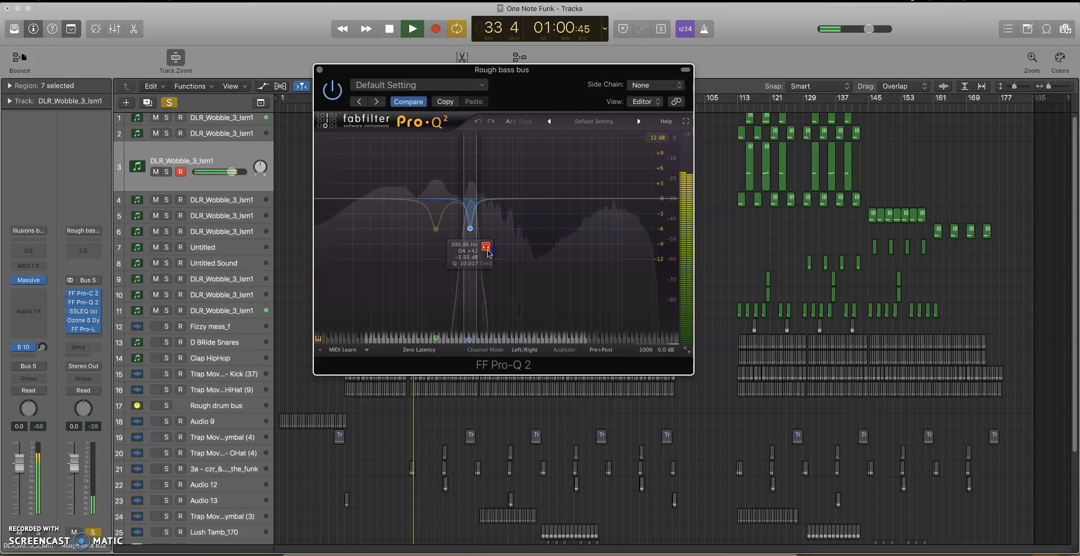
{"action": "key", "text": "space"}
Listen to the 137 Hz cut in Pro-Q 2 on its own while the loop plays.
{"action": "left_click", "coordinate": [435, 231]}
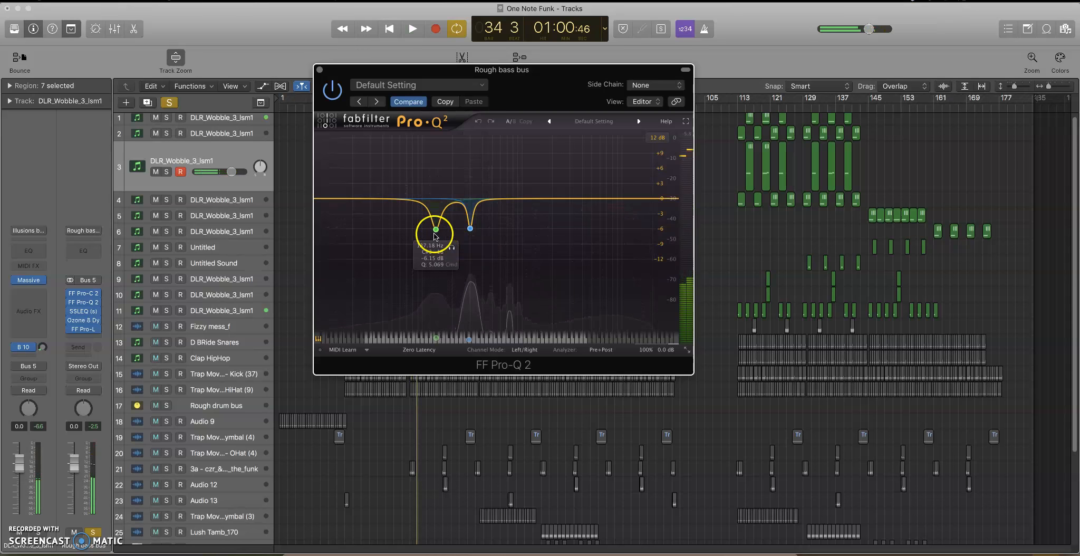
{"action": "left_click", "coordinate": [453, 246]}
{"action": "key", "text": "space"}
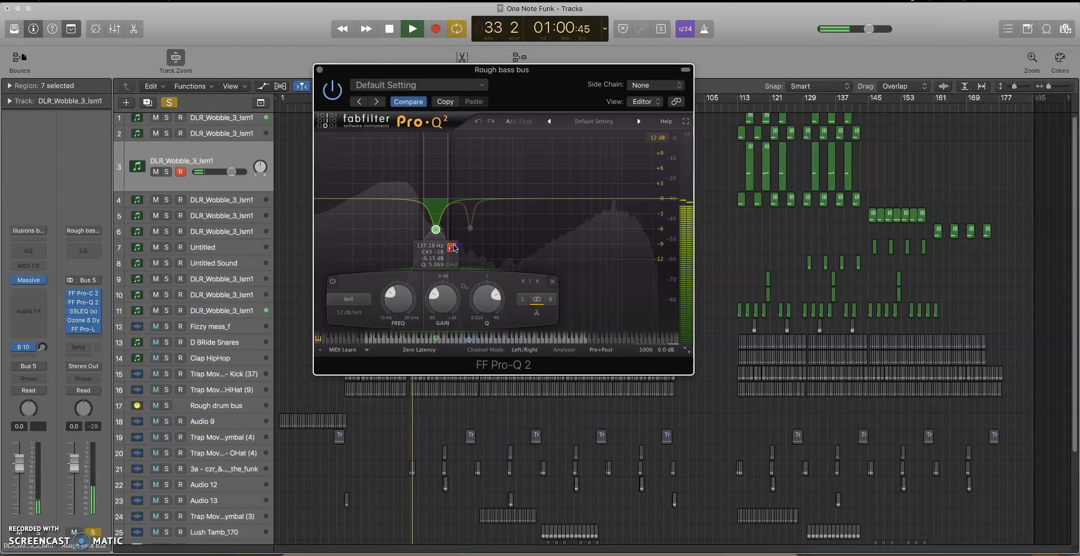
{"action": "key", "text": "space"}
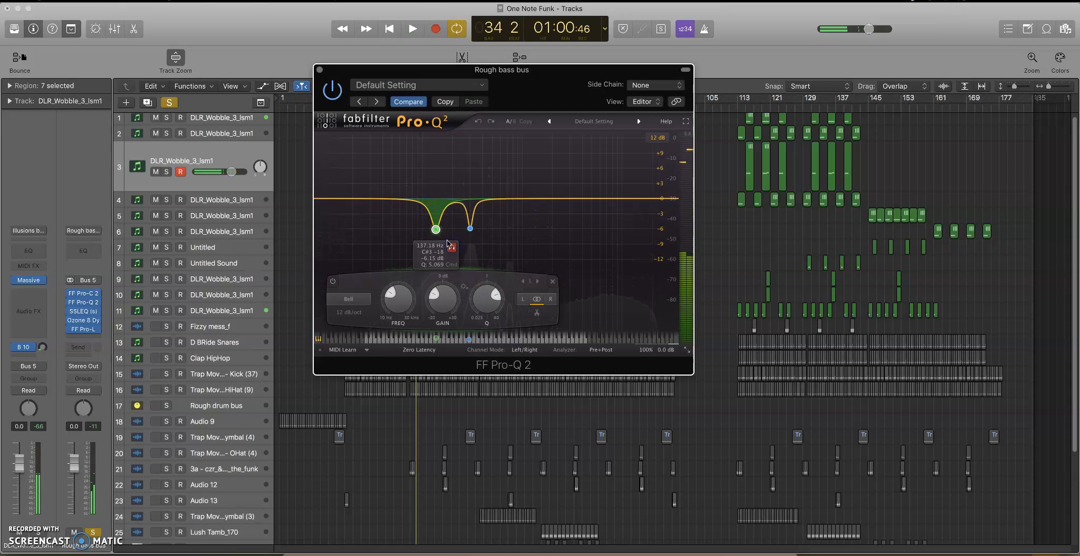
{"action": "left_click", "coordinate": [464, 235]}
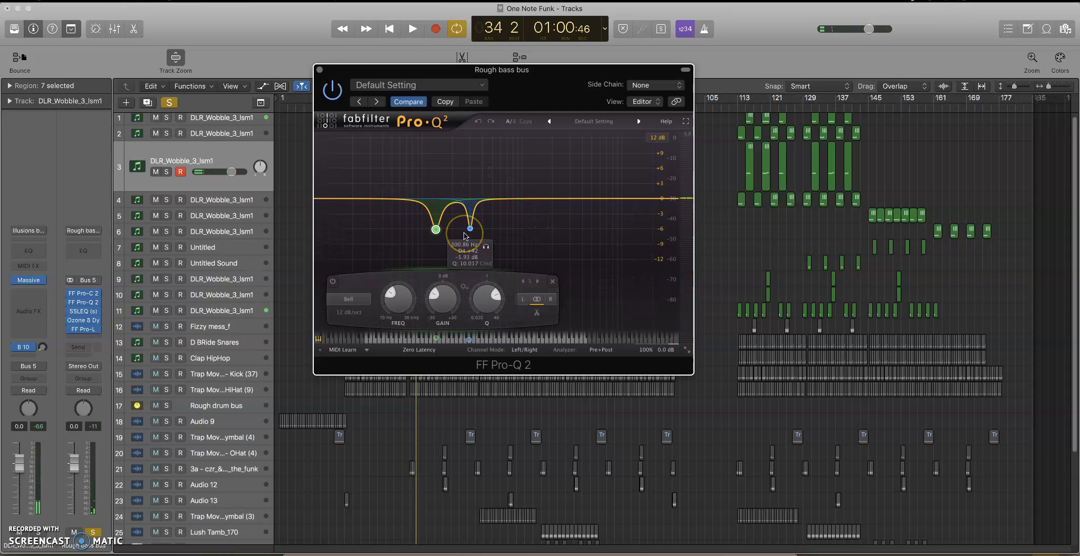
Bypass SSLEQ, Ozone 8 Dynamics and Pro-L, and compare the playing bass with Pro-Q 2 off and on.
{"action": "left_click", "coordinate": [468, 204]}
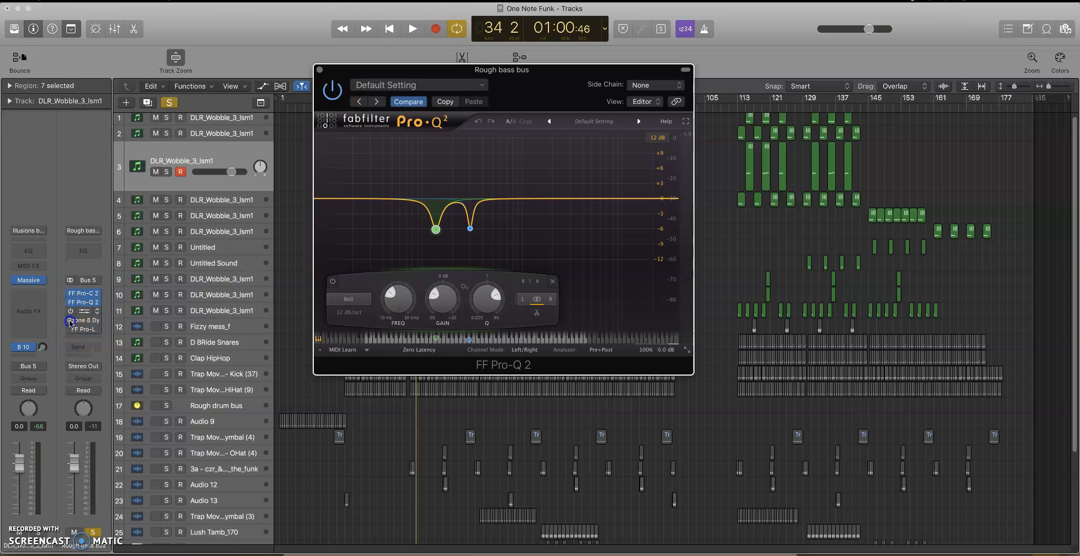
{"action": "left_click", "coordinate": [328, 91]}
{"action": "key", "text": "space"}
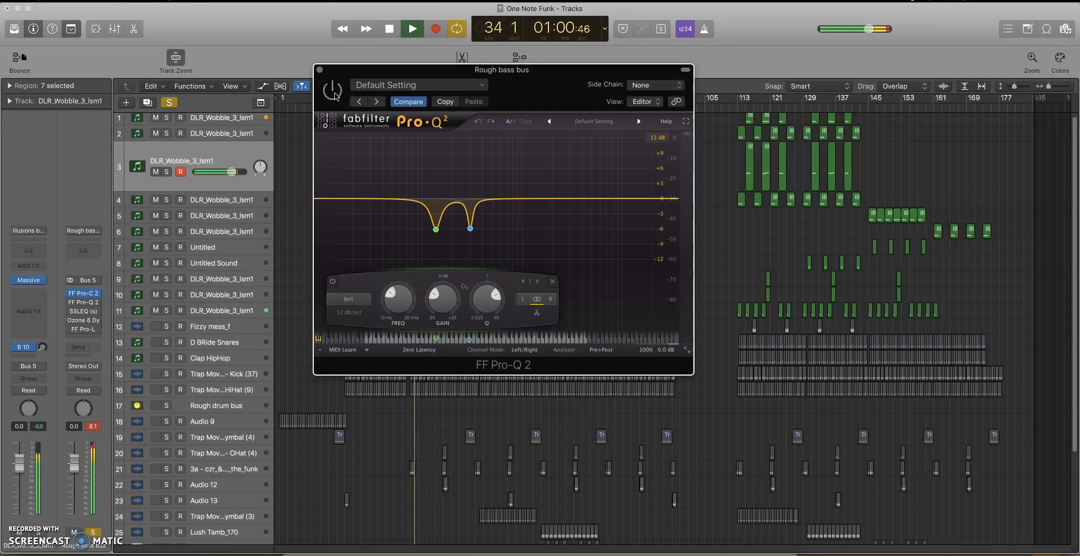
{"action": "left_click", "coordinate": [333, 91]}
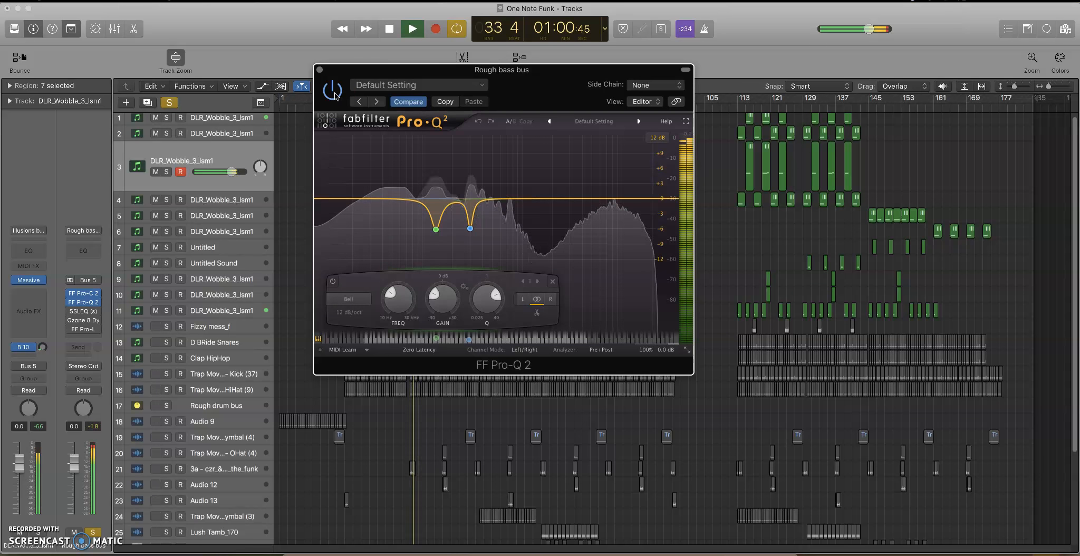
{"action": "key", "text": "space"}
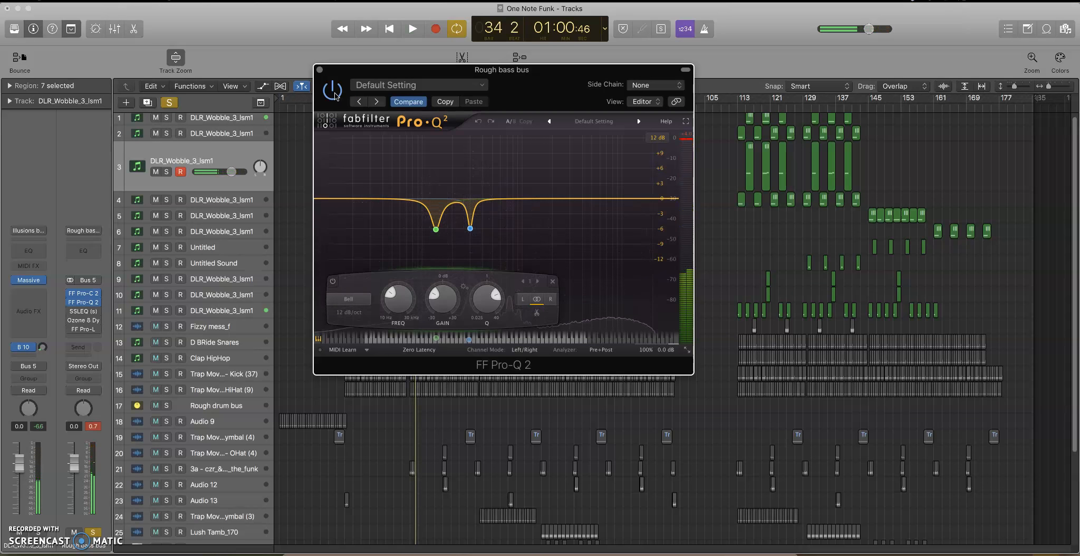
Enable and open SSLEQ on the Rough bass bus, and close the Pro-Q 2 window.
{"action": "mouse_move", "coordinate": [74, 319]}
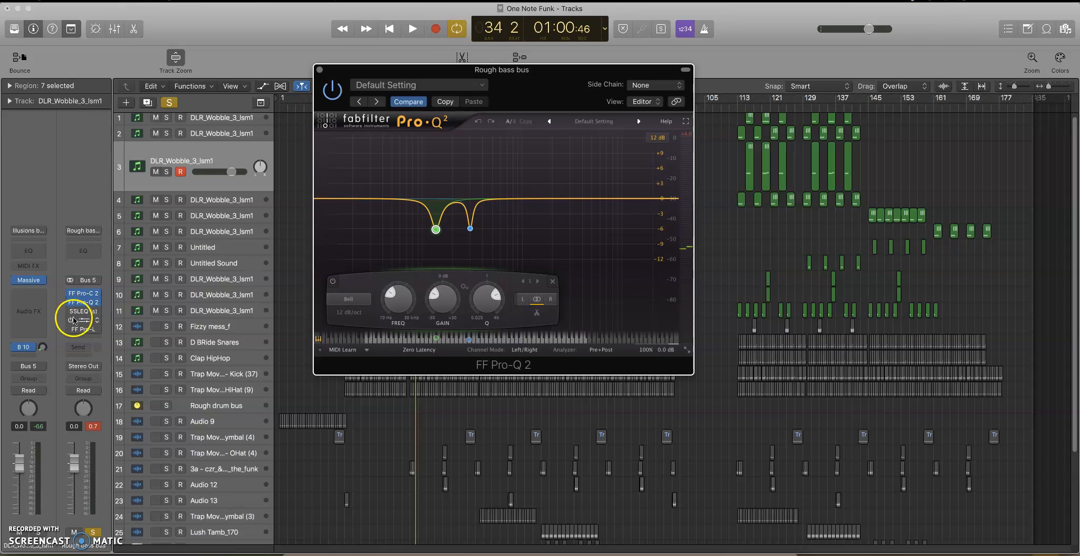
{"action": "left_click", "coordinate": [82, 311]}
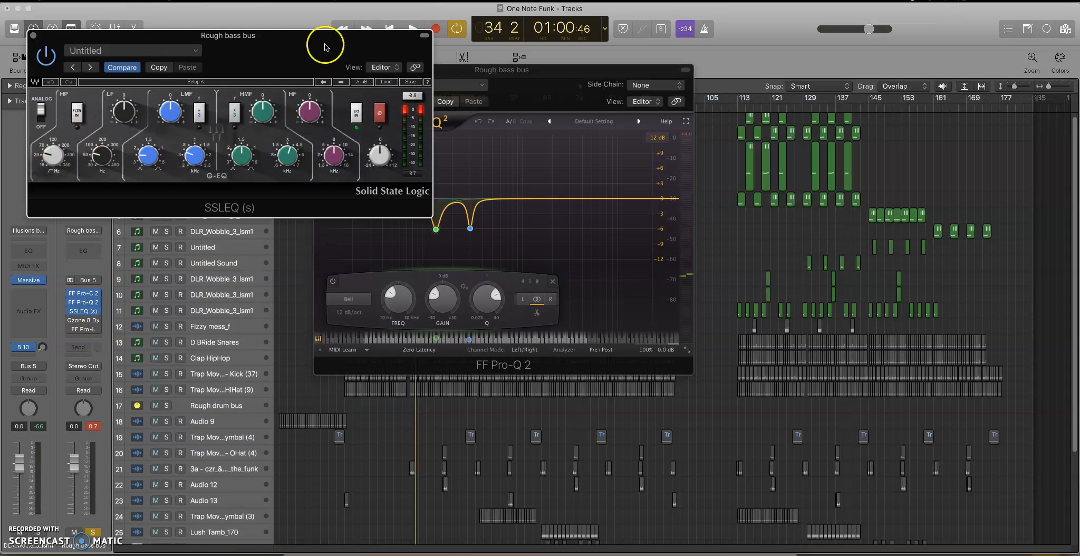
{"action": "left_click_drag", "start_coordinate": [514, 70], "coordinate": [641, 81]}
{"action": "left_click", "coordinate": [447, 80]}
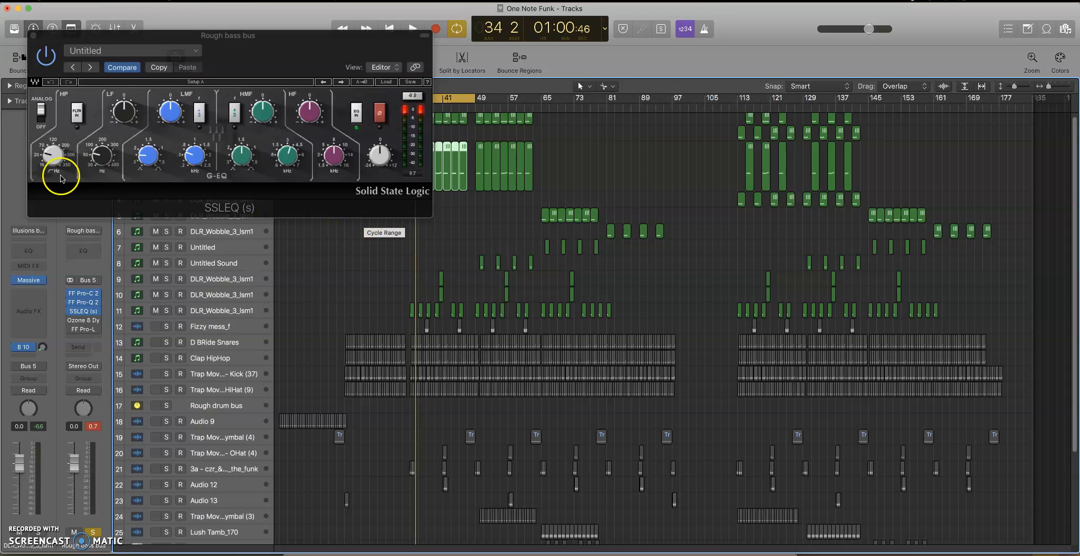
Examine the high-pass and low-frequency knobs in SSLEQ, and close the plug-in window.
{"action": "left_click_drag", "start_coordinate": [50, 171], "coordinate": [57, 163]}
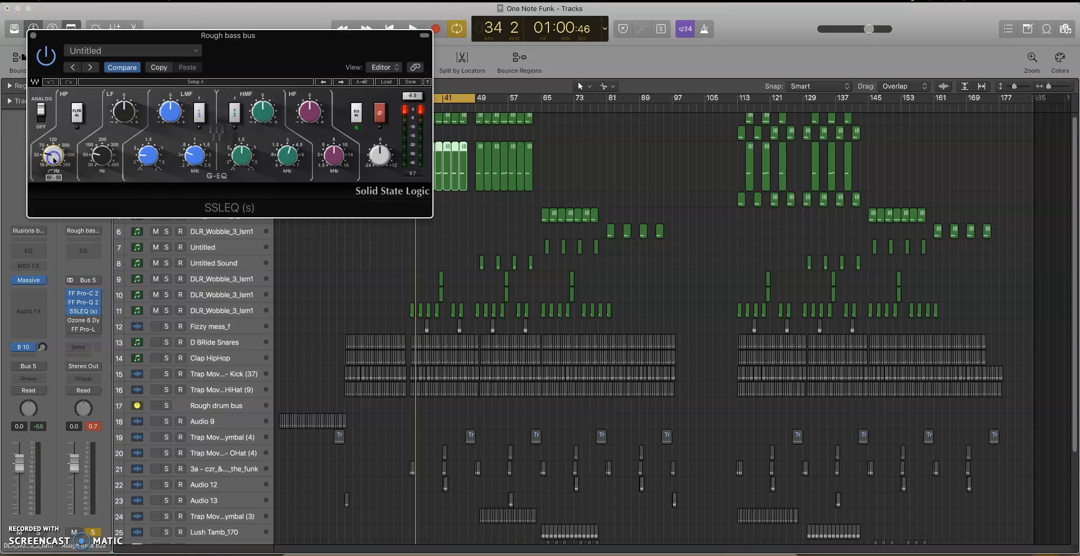
{"action": "left_click", "coordinate": [92, 161]}
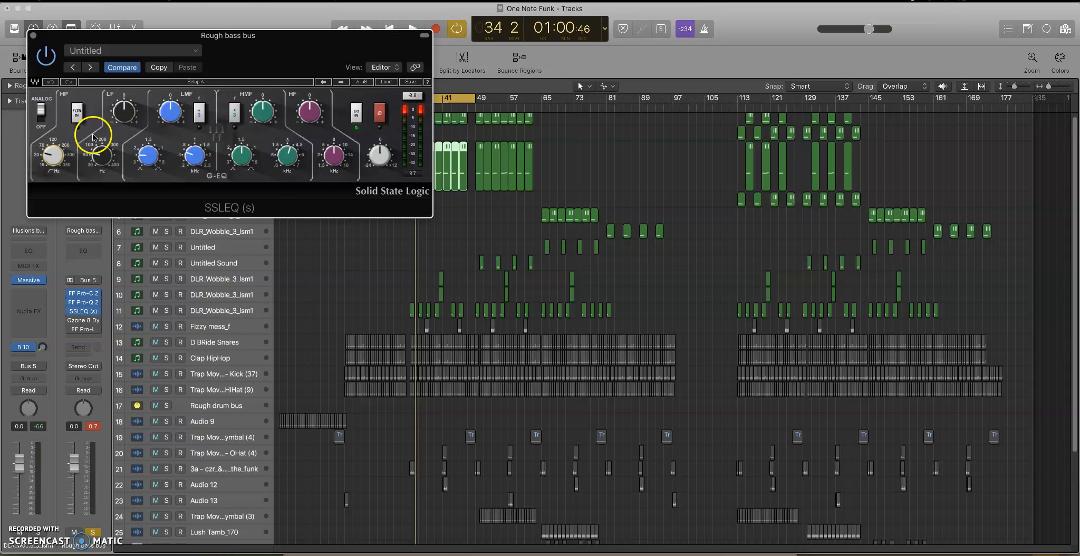
{"action": "left_click_drag", "start_coordinate": [51, 157], "coordinate": [56, 172]}
{"action": "mouse_move", "coordinate": [51, 150]}
{"action": "left_mouse_down"}
{"action": "mouse_move", "coordinate": [43, 161]}
{"action": "mouse_move", "coordinate": [75, 169]}
{"action": "mouse_move", "coordinate": [48, 159]}
{"action": "mouse_move", "coordinate": [55, 152]}
{"action": "left_mouse_up"}
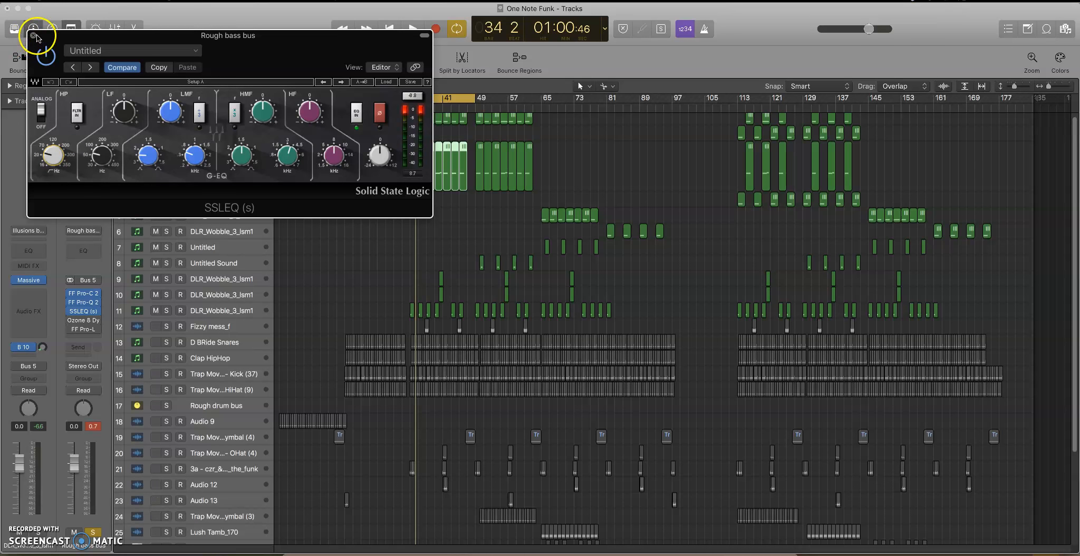
{"action": "left_click", "coordinate": [33, 36]}
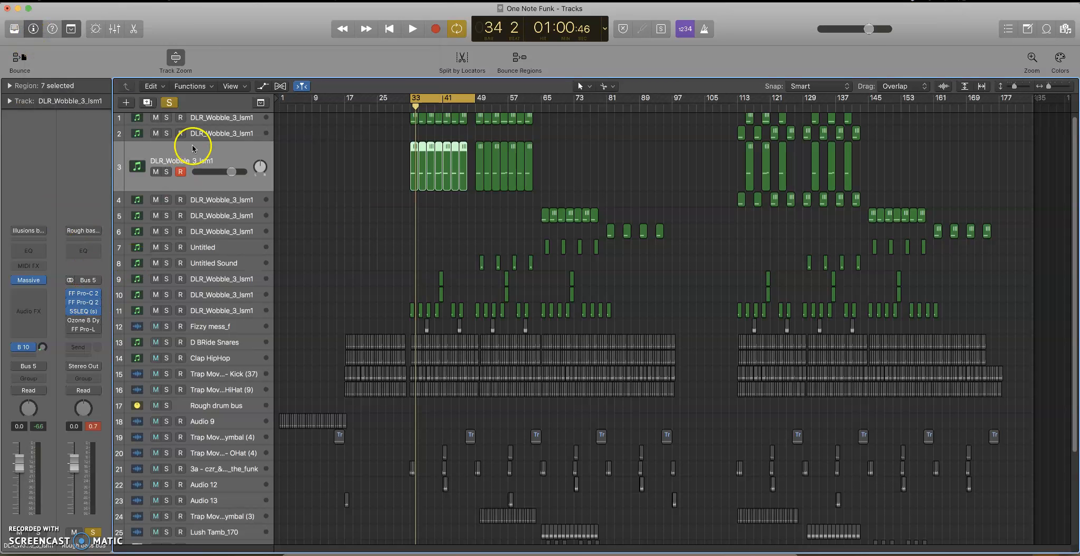
Open Ozone 8 Dynamics on the Rough bass bus, move its window away from the track headers, and turn off all solos.
{"action": "left_click", "coordinate": [81, 320]}
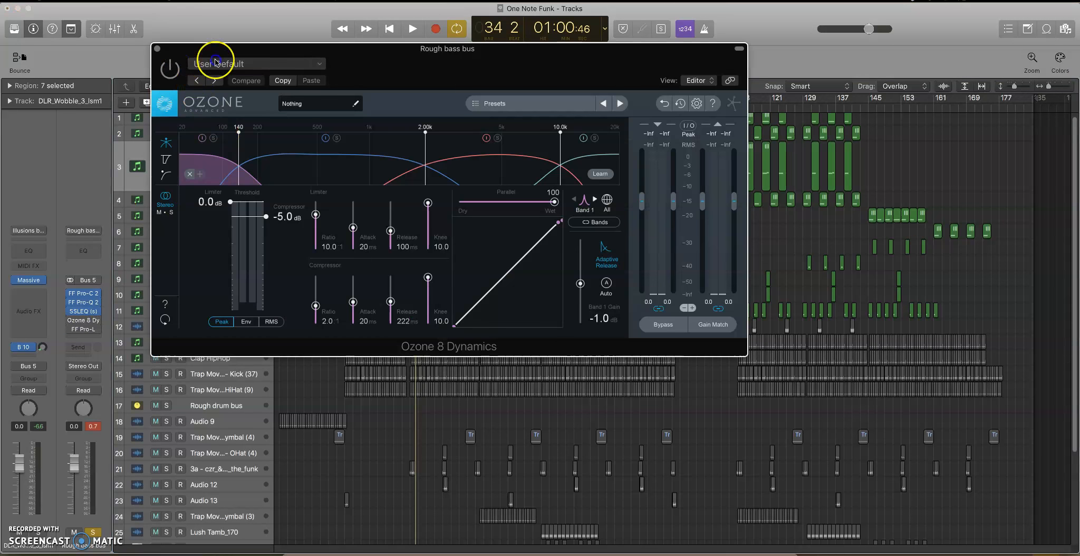
{"action": "left_click_drag", "start_coordinate": [215, 60], "coordinate": [420, 86]}
{"action": "left_click", "coordinate": [171, 104]}
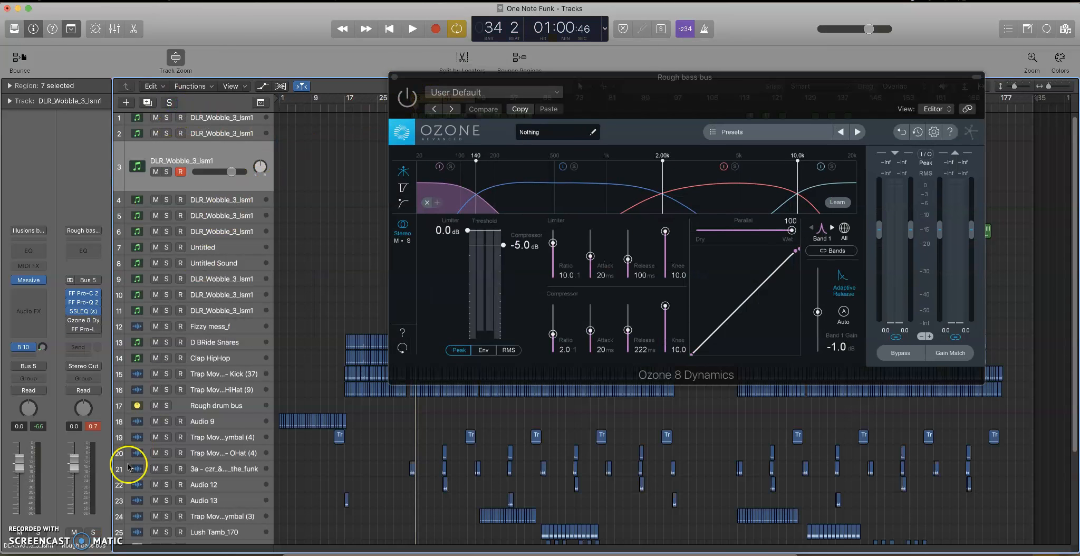
Enable Ozone 8 Dynamics on the Rough bass bus, move its window lower, and inspect its frequency bands.
{"action": "left_click", "coordinate": [407, 98]}
{"action": "mouse_move", "coordinate": [642, 101]}
{"action": "left_mouse_down"}
{"action": "mouse_move", "coordinate": [699, 103]}
{"action": "mouse_move", "coordinate": [549, 166]}
{"action": "mouse_move", "coordinate": [860, 137]}
{"action": "mouse_move", "coordinate": [607, 160]}
{"action": "left_mouse_up"}
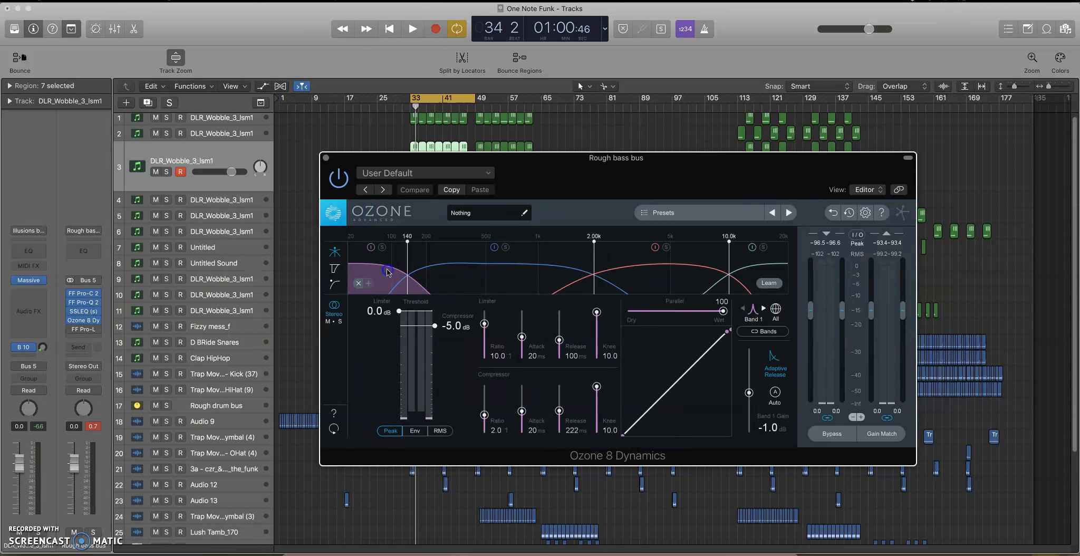
{"action": "left_click", "coordinate": [525, 267]}
{"action": "left_click", "coordinate": [614, 261]}
{"action": "left_click", "coordinate": [781, 273]}
{"action": "left_click", "coordinate": [413, 285]}
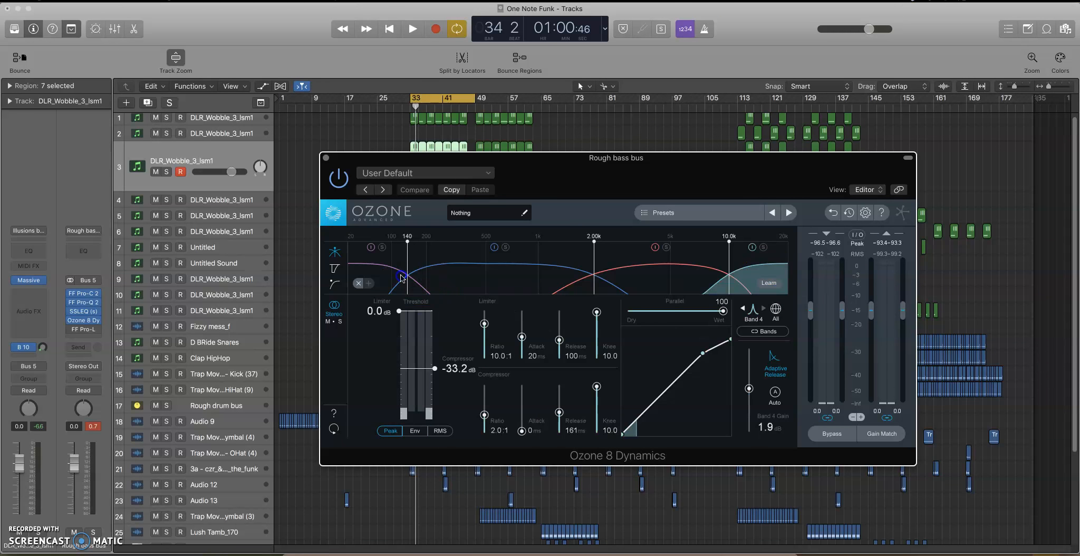
Solo the Rough bass bus and restart playback of the looped section.
{"action": "key", "text": "space"}
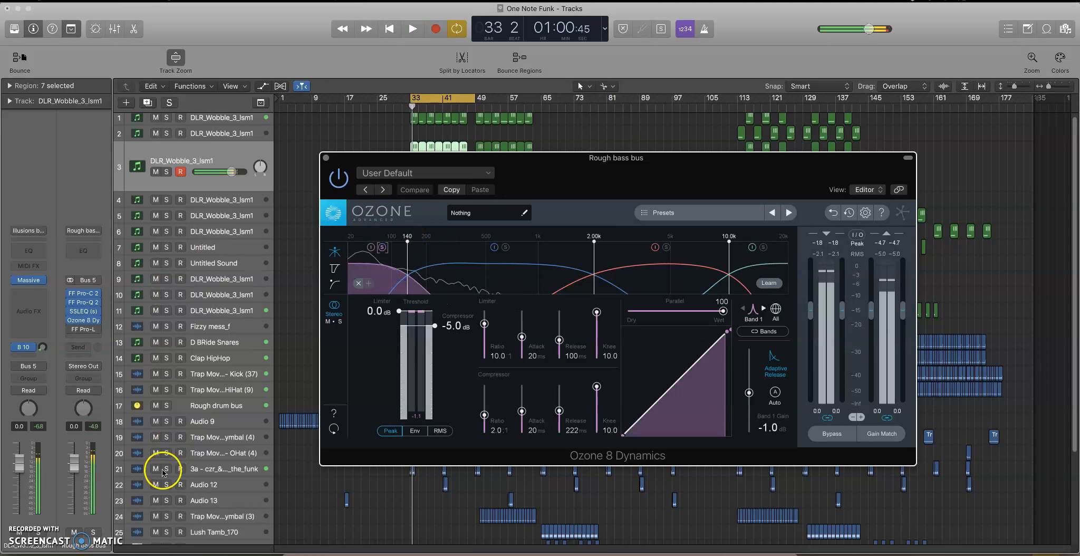
{"action": "left_click", "coordinate": [94, 534]}
{"action": "key", "text": "space"}
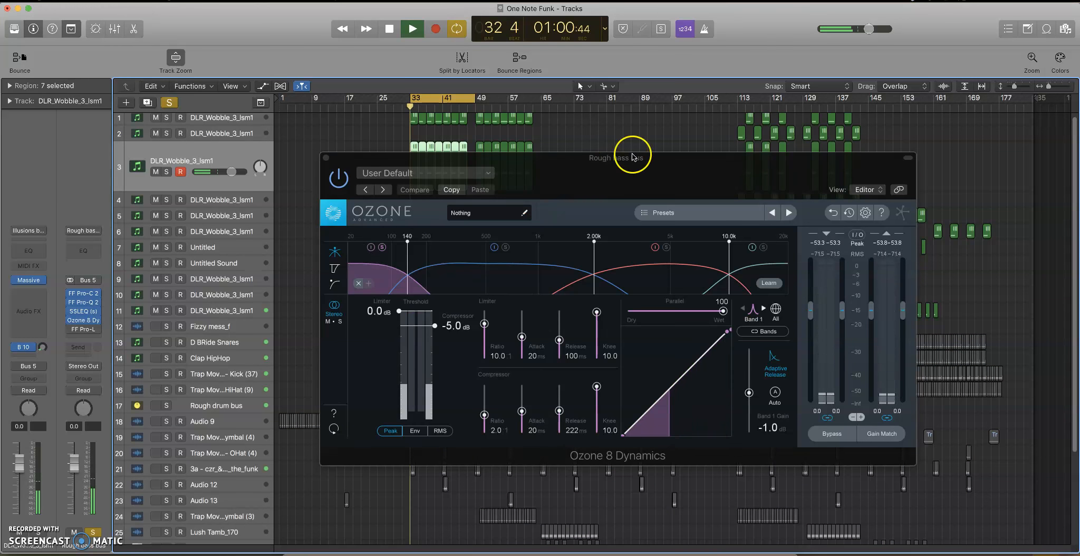
Move the Ozone window up slightly, solo band 1, and audition the low band of the bass.
{"action": "left_click_drag", "start_coordinate": [631, 154], "coordinate": [635, 132]}
{"action": "left_click", "coordinate": [383, 243]}
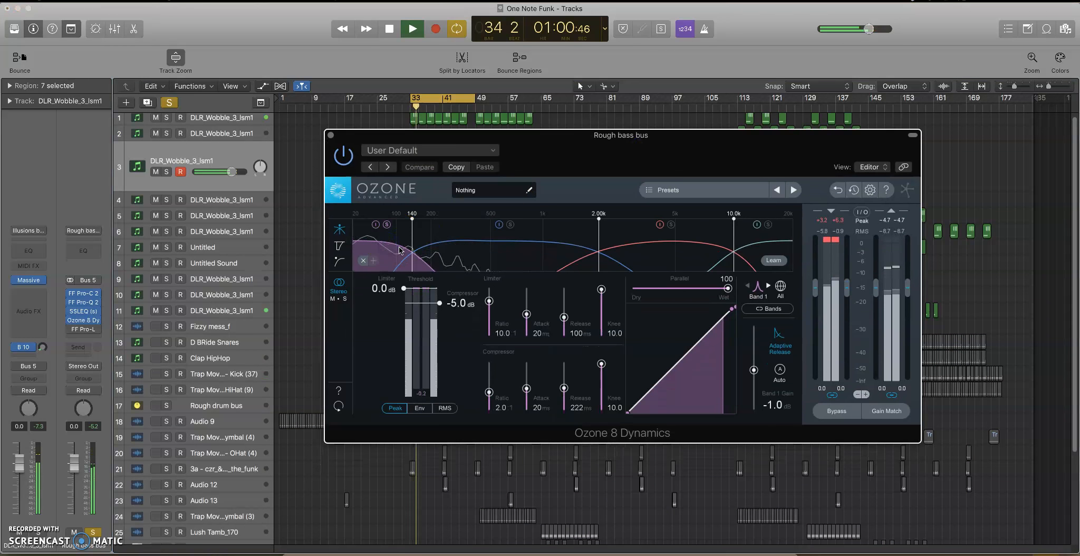
{"action": "key", "text": "space"}
{"action": "key", "text": "space"}
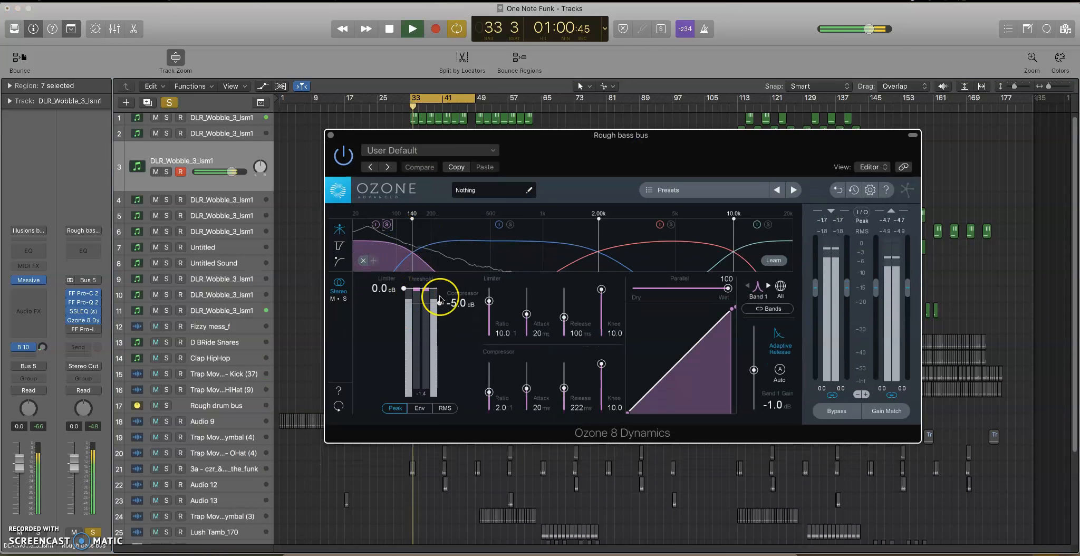
{"action": "key", "text": "space"}
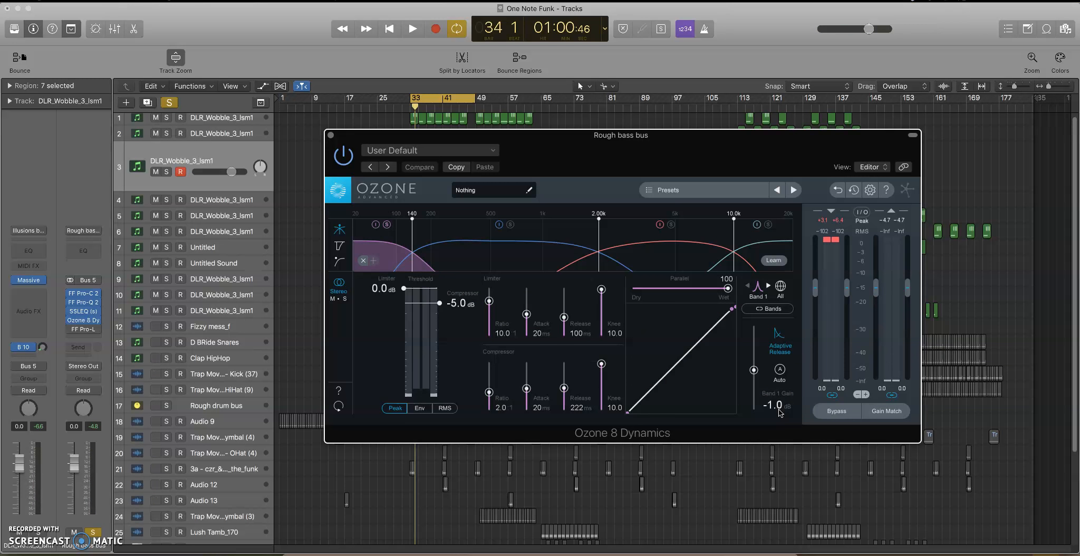
Examine the threshold, compressor and gain settings of all four Ozone 8 Dynamics bands, returning to band 1.
{"action": "left_click", "coordinate": [452, 244]}
{"action": "left_click", "coordinate": [400, 243]}
{"action": "left_click", "coordinate": [632, 251]}
{"action": "left_click", "coordinate": [750, 253]}
{"action": "left_click", "coordinate": [484, 253]}
{"action": "left_click", "coordinate": [393, 241]}
{"action": "left_click", "coordinate": [615, 275]}
{"action": "left_click", "coordinate": [659, 252]}
{"action": "left_click", "coordinate": [747, 248]}
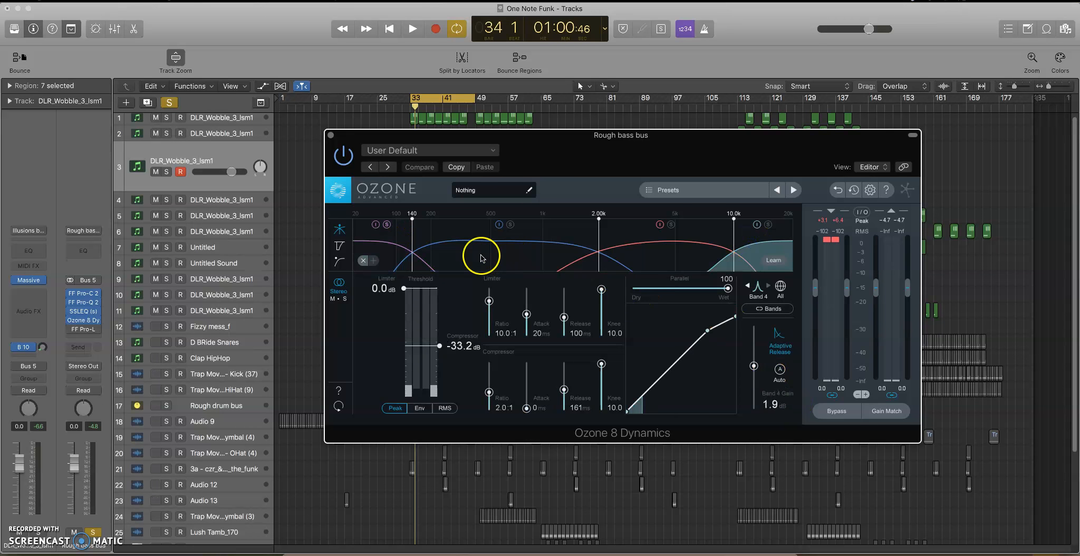
{"action": "left_click", "coordinate": [482, 252]}
{"action": "left_click", "coordinate": [403, 247]}
Audition band 1 again and set its compressor release to 271 ms.
{"action": "key", "text": "space"}
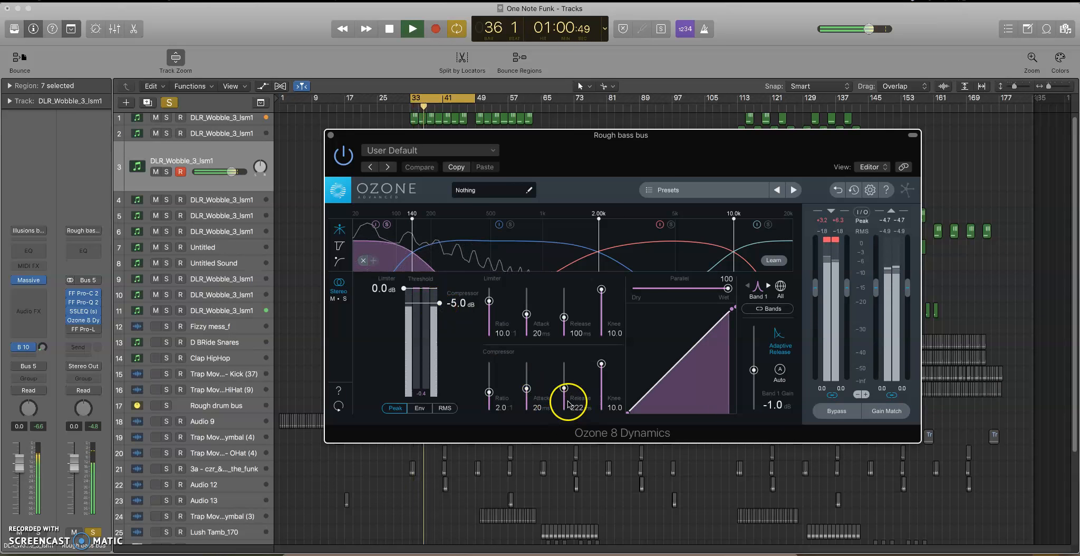
{"action": "key", "text": "space"}
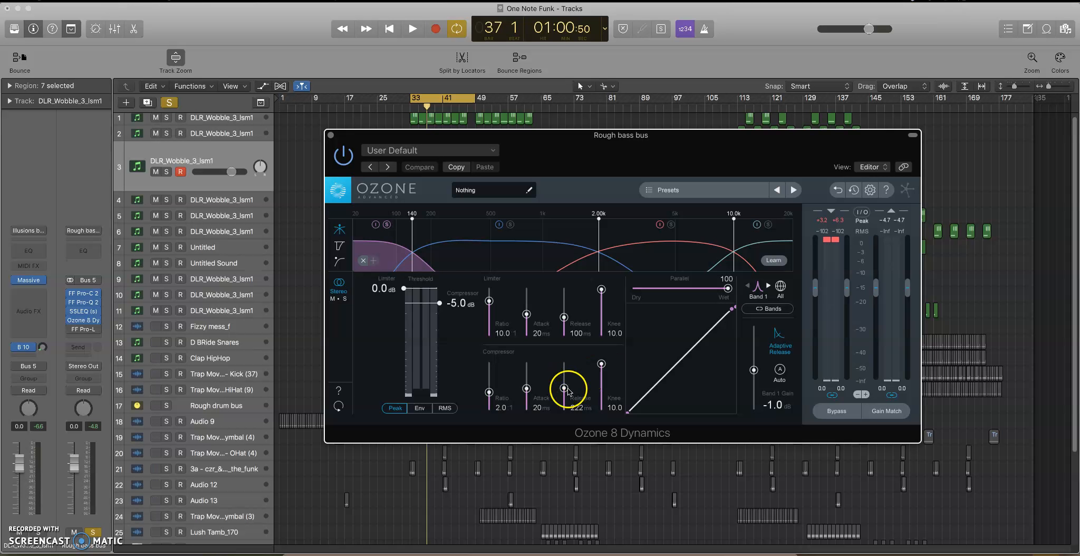
{"action": "left_click_drag", "start_coordinate": [563, 390], "coordinate": [565, 411]}
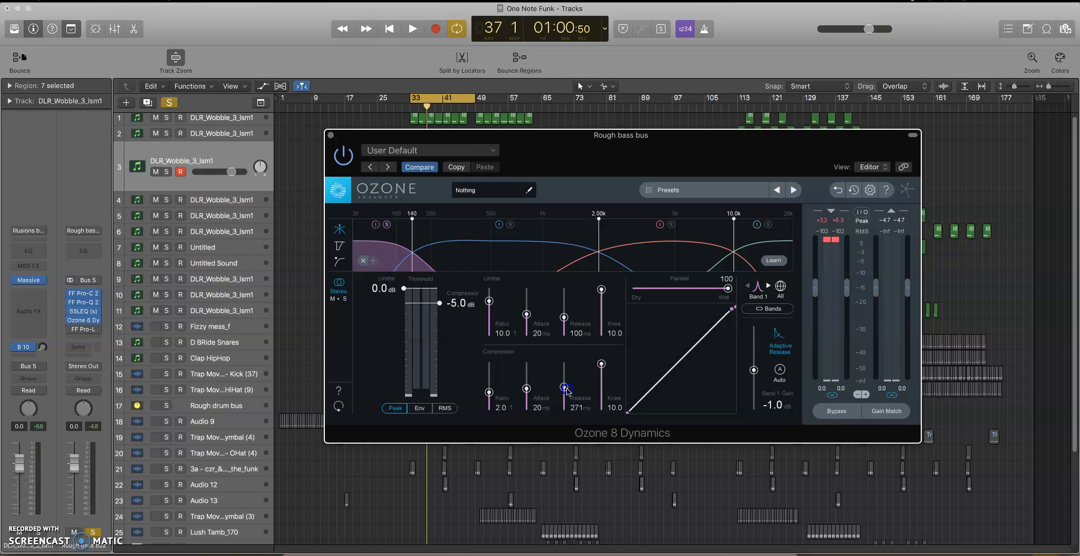
Switch the soloed band from band 1 to band 2 and play the bass loop several times.
{"action": "left_click", "coordinate": [473, 249]}
{"action": "key", "text": "space"}
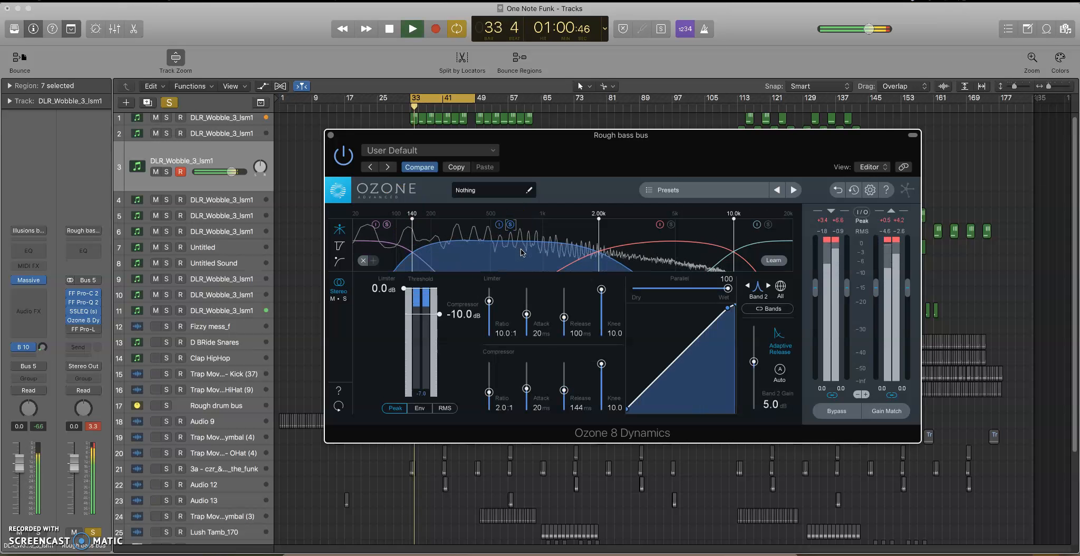
{"action": "key", "text": "space"}
{"action": "left_click", "coordinate": [386, 225]}
{"action": "key", "text": "space"}
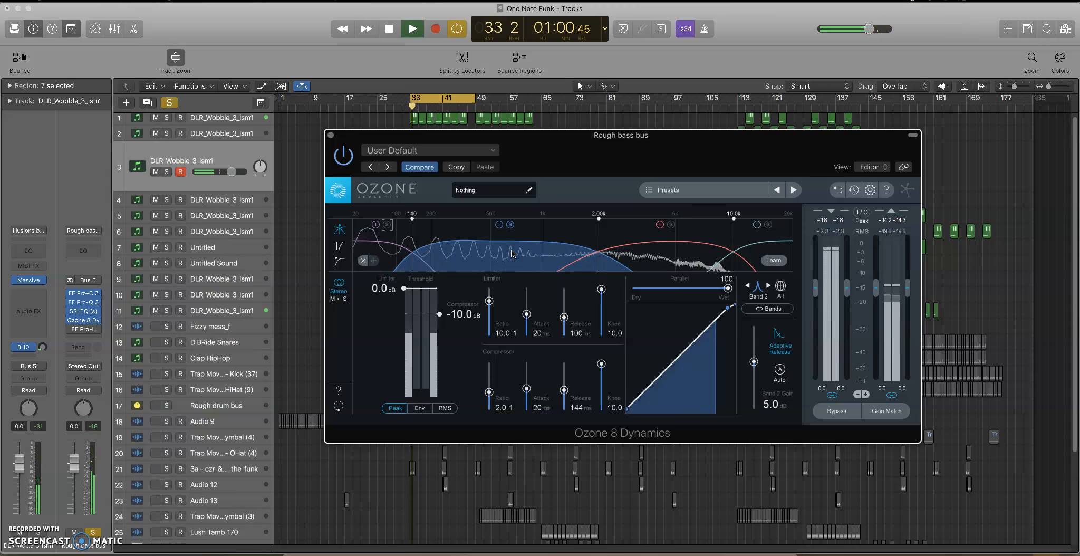
{"action": "key", "text": "space"}
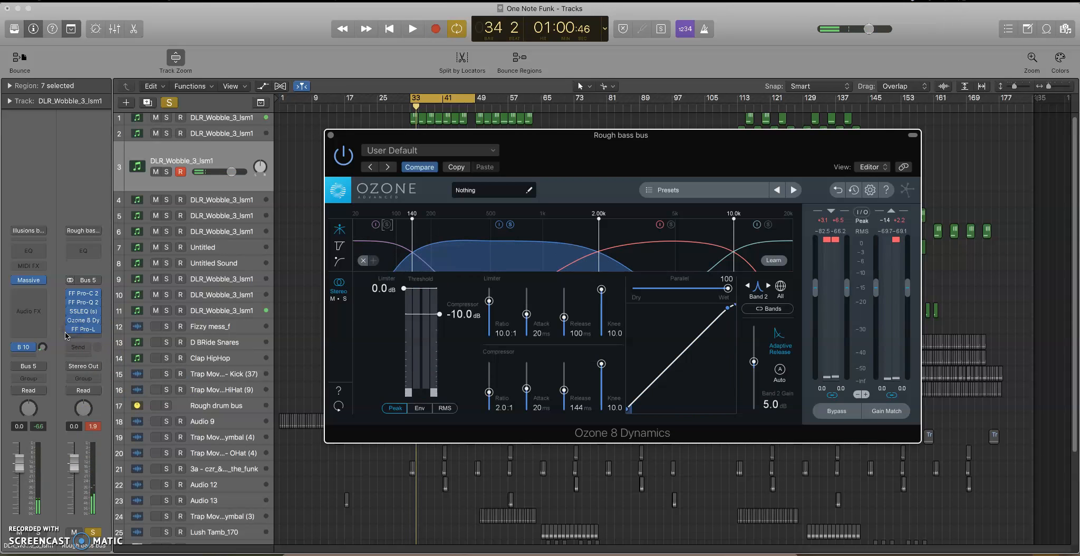
{"action": "key", "text": "space"}
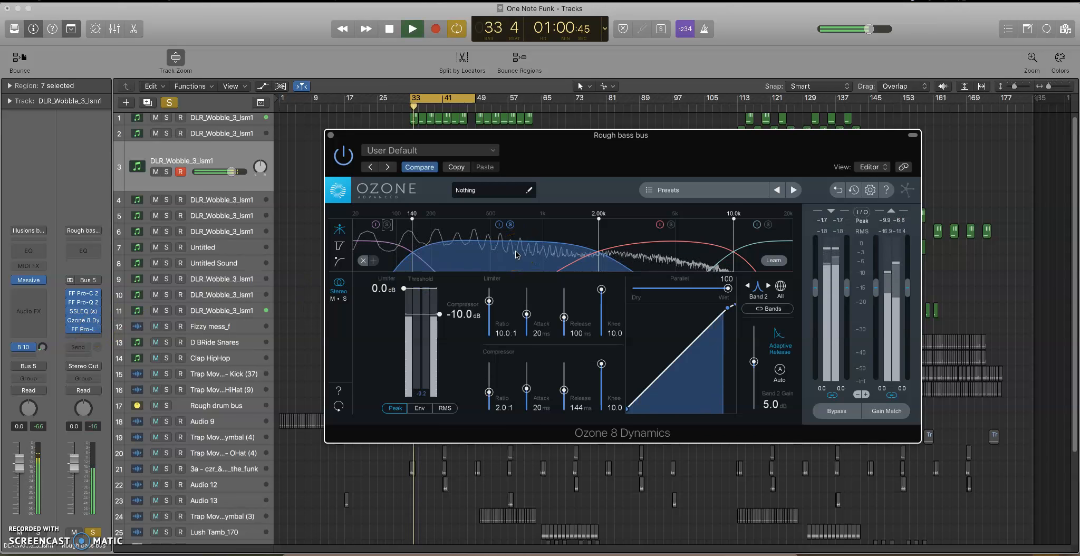
{"action": "key", "text": "space"}
{"action": "key", "text": "space"}
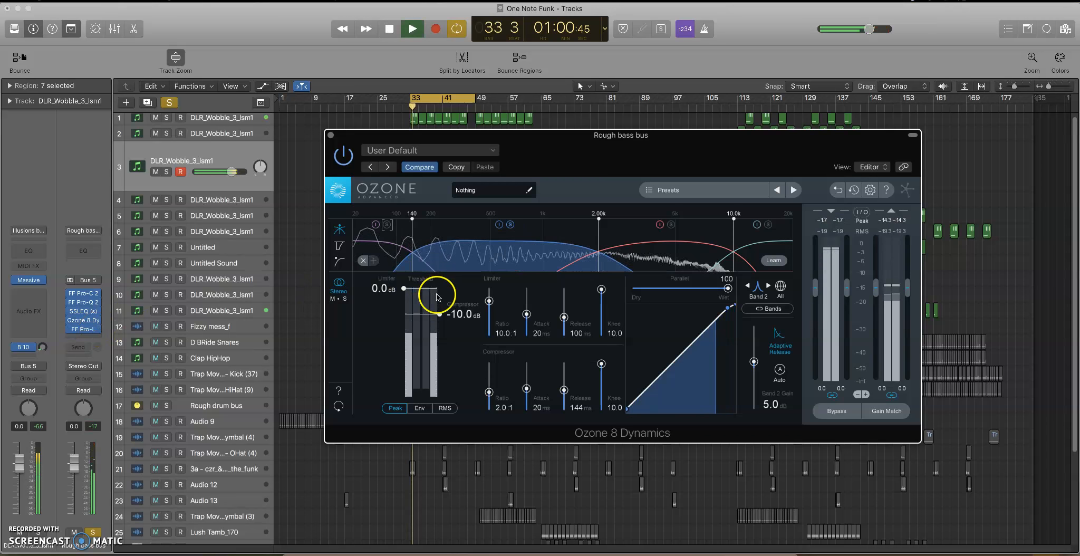
{"action": "key", "text": "space"}
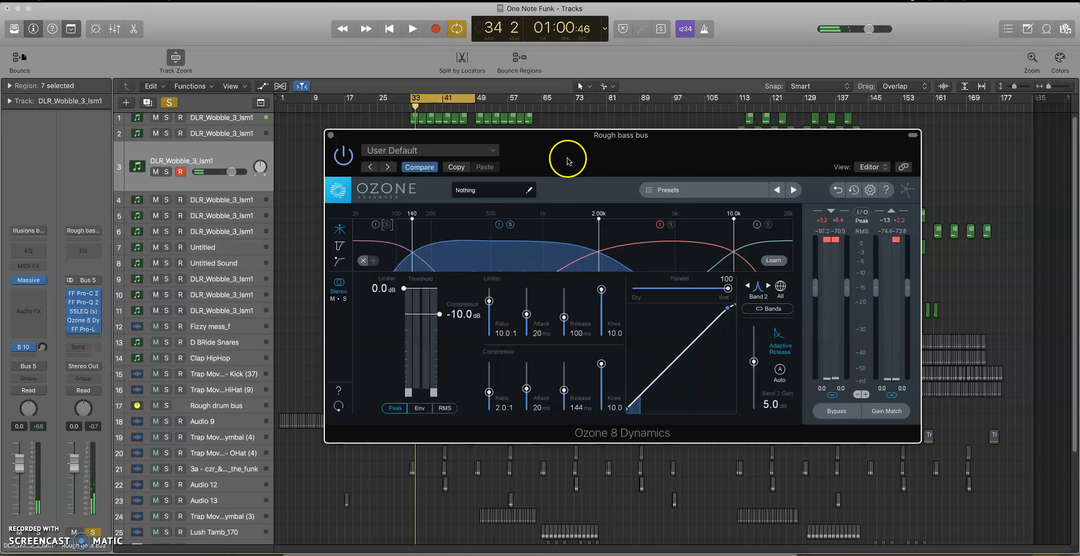
Compare the soloed band 2 with its dynamics processing off and on during playback.
{"action": "key", "text": "space"}
{"action": "left_click", "coordinate": [499, 225]}
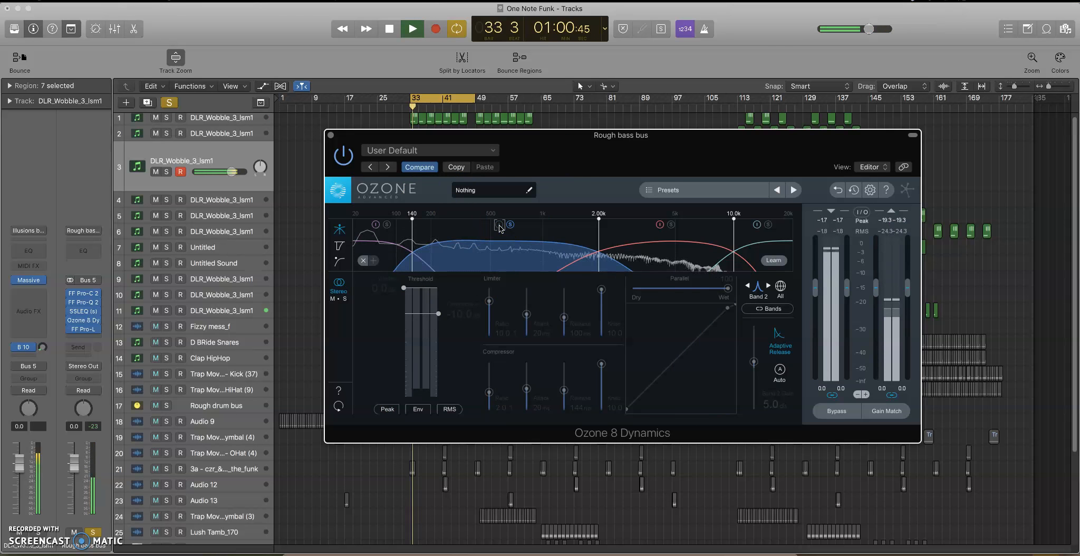
{"action": "left_click", "coordinate": [499, 225]}
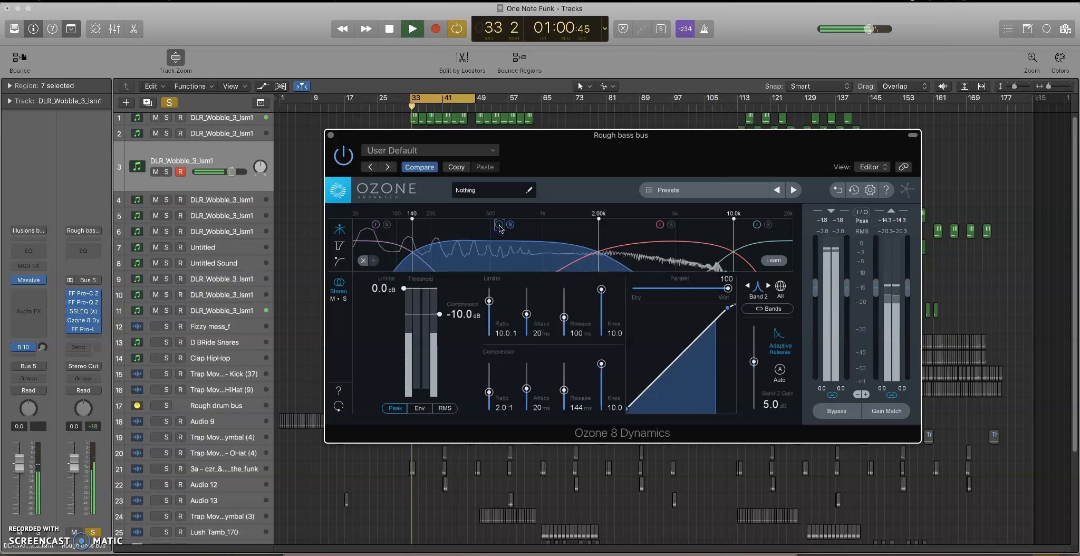
{"action": "key", "text": "space"}
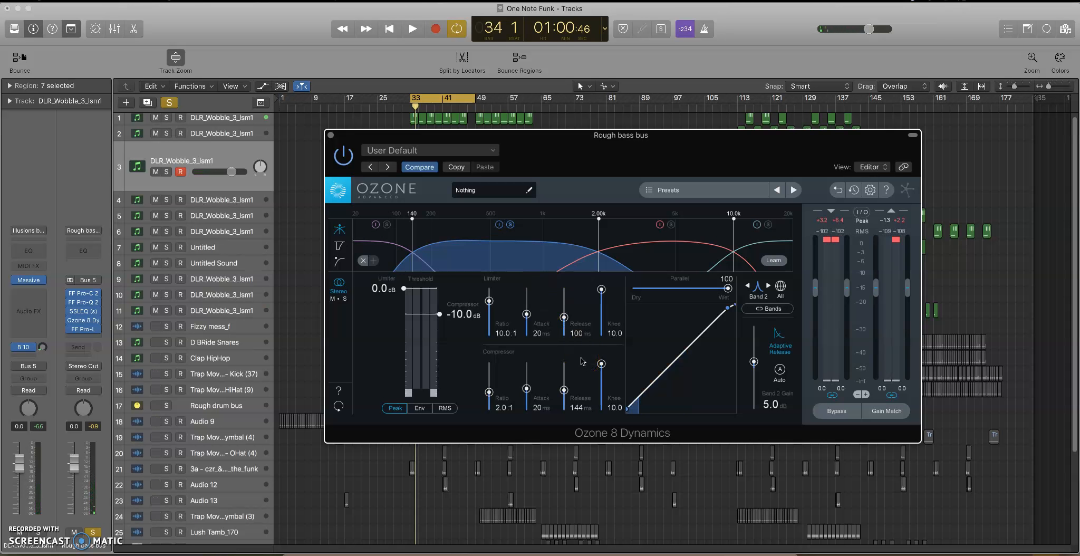
Switch the soloed band from band 2 to band 3 and audition it.
{"action": "left_click", "coordinate": [707, 233]}
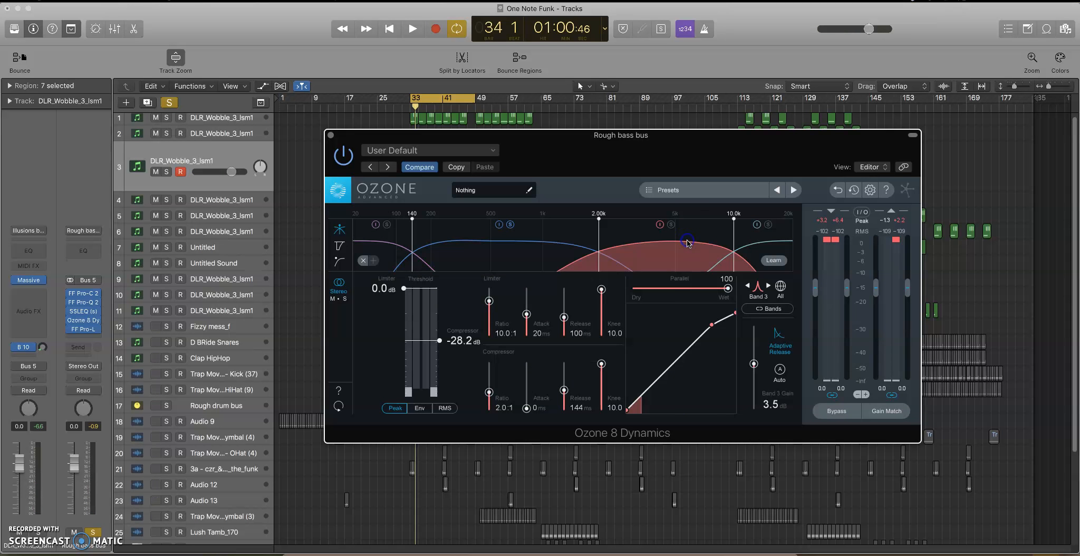
{"action": "key", "text": "space"}
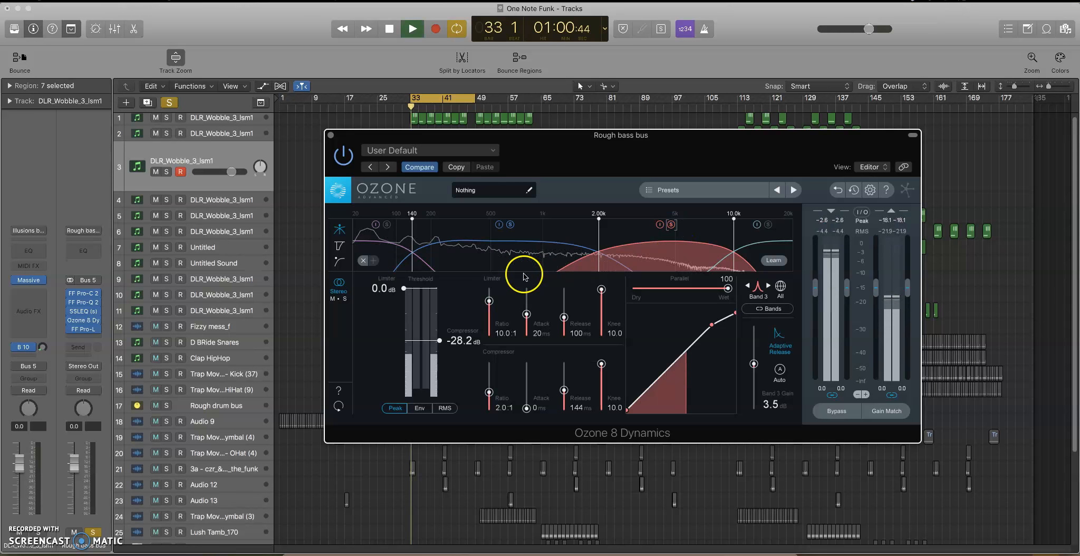
{"action": "left_click", "coordinate": [507, 225]}
{"action": "key", "text": "space"}
{"action": "left_click", "coordinate": [634, 249]}
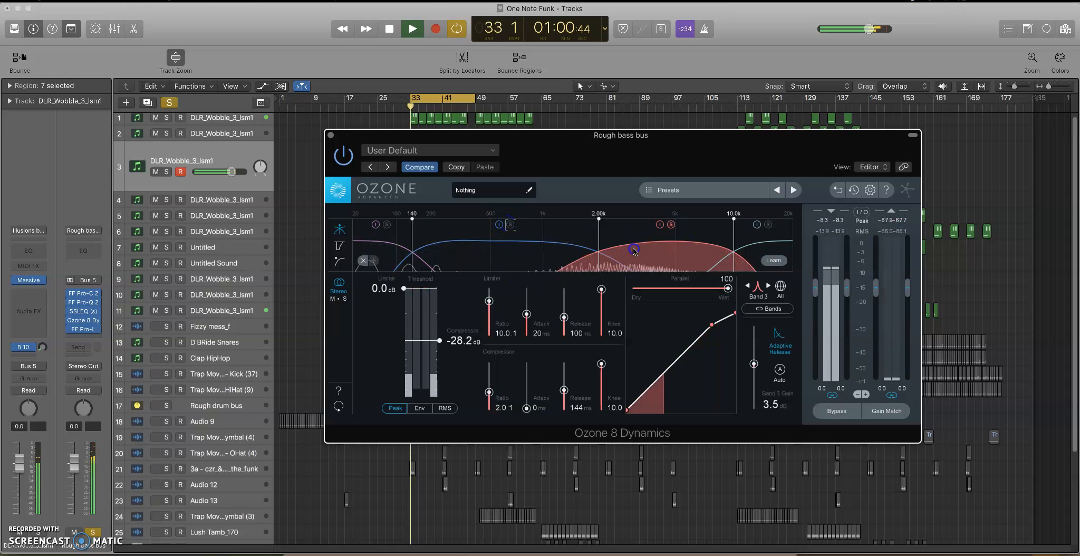
{"action": "key", "text": "space"}
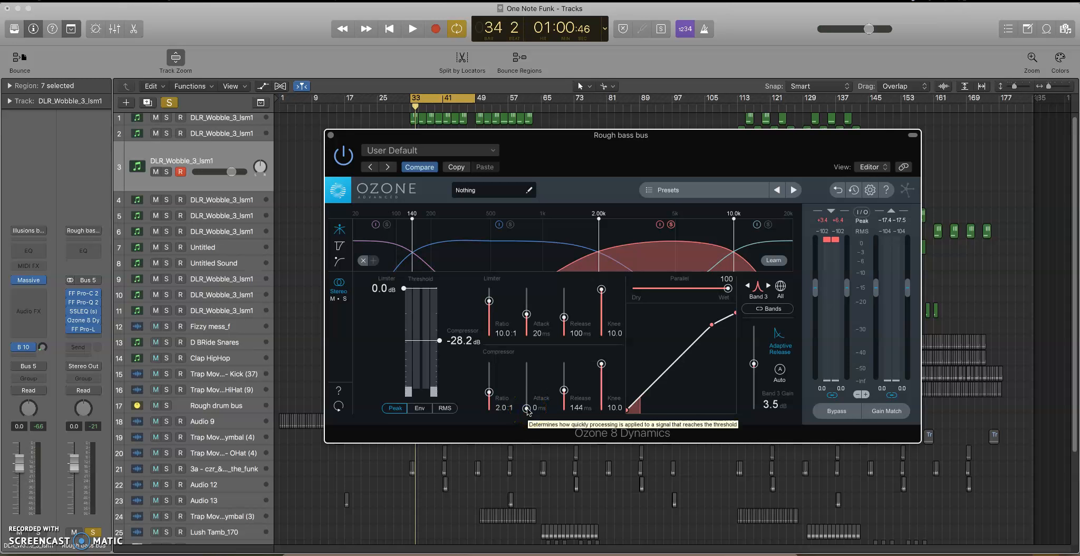
Examine band 3's compressor attack control and replay the bass loop with the band soloed.
{"action": "mouse_move", "coordinate": [527, 409]}
{"action": "left_mouse_down"}
{"action": "mouse_move", "coordinate": [530, 385]}
{"action": "mouse_move", "coordinate": [528, 423]}
{"action": "left_mouse_up"}
{"action": "key", "text": "space"}
{"action": "key", "text": "space"}
{"action": "key", "text": "space"}
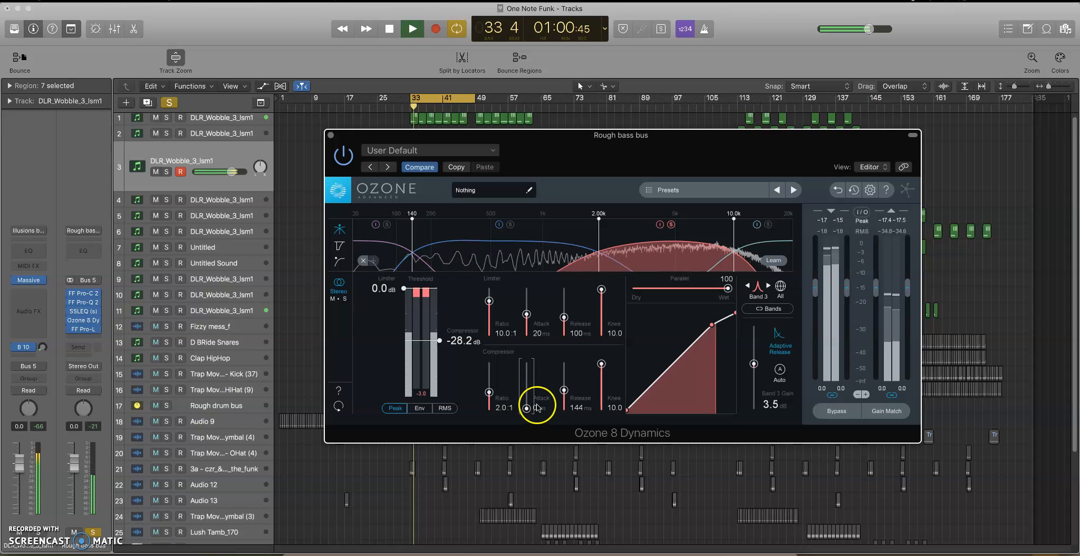
Switch the soloed band from band 3 to band 4 and audition the high frequencies.
{"action": "key", "text": "space"}
{"action": "left_click", "coordinate": [671, 225]}
{"action": "left_click", "coordinate": [773, 241]}
{"action": "left_click", "coordinate": [769, 225]}
{"action": "key", "text": "space"}
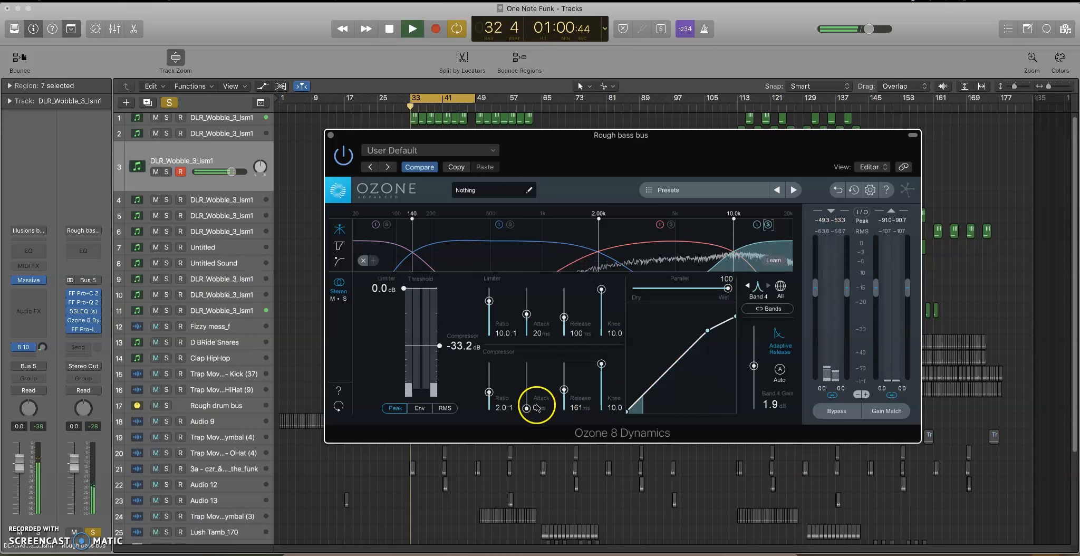
{"action": "key", "text": "space"}
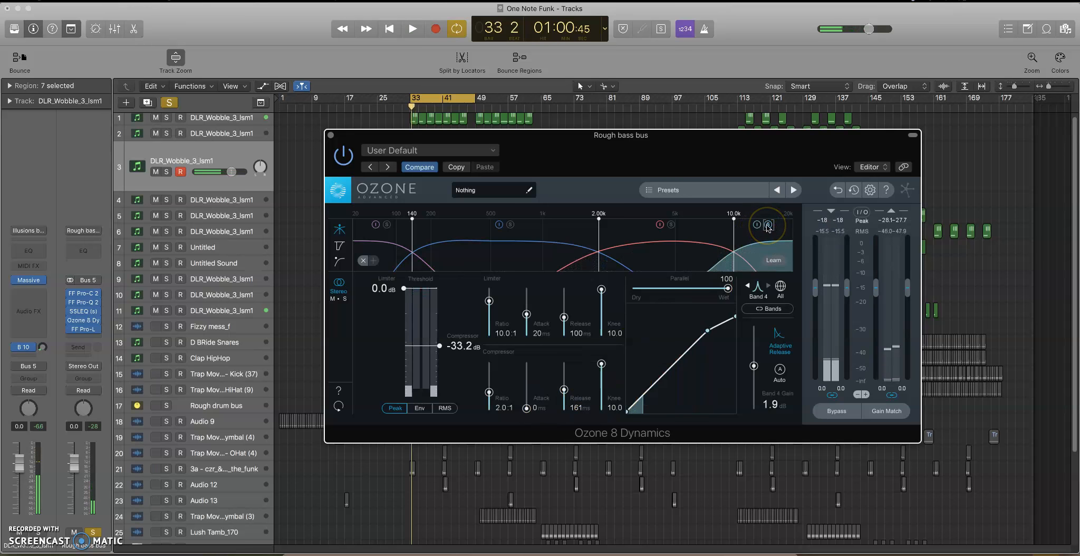
Compare the soloed band 4 with its dynamics processing off and on during playback.
{"action": "key", "text": "space"}
{"action": "left_click", "coordinate": [756, 225]}
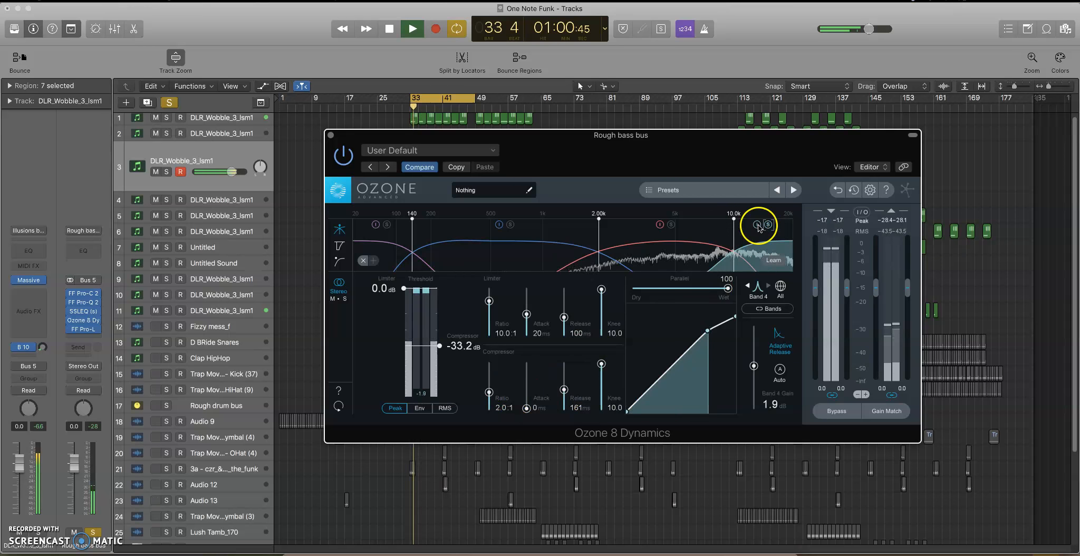
{"action": "key", "text": "space"}
{"action": "key", "text": "space"}
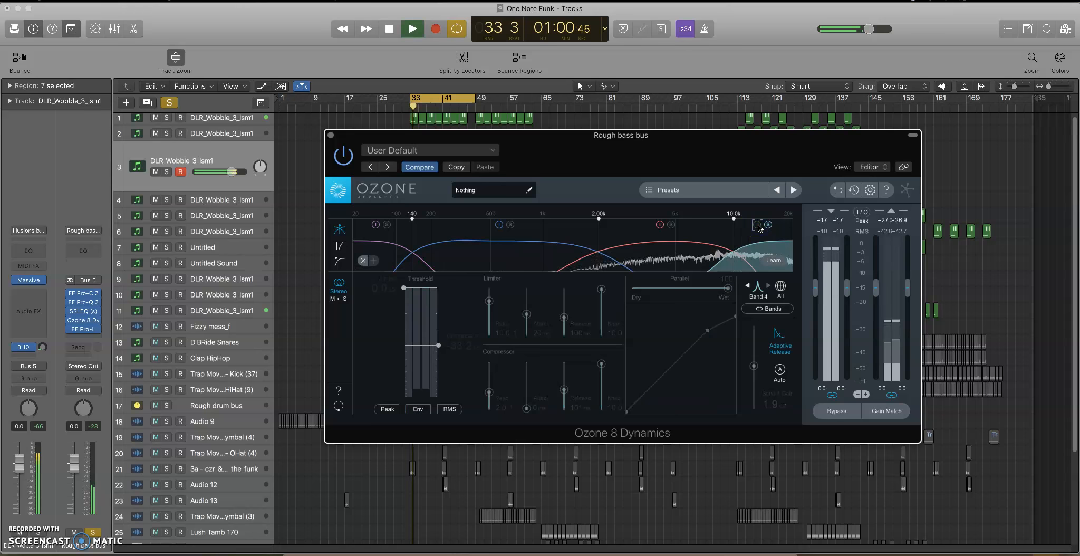
{"action": "left_click", "coordinate": [757, 225]}
{"action": "key", "text": "space"}
{"action": "key", "text": "space"}
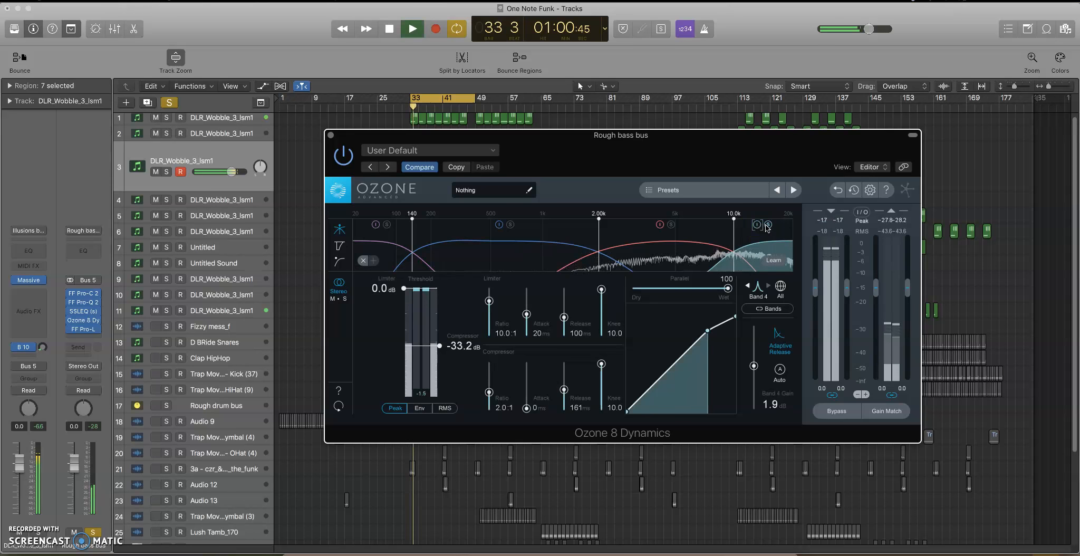
Stop playback, turn off band 4's solo, and close the Ozone 8 Dynamics window.
{"action": "key", "text": "space"}
{"action": "left_click", "coordinate": [767, 225]}
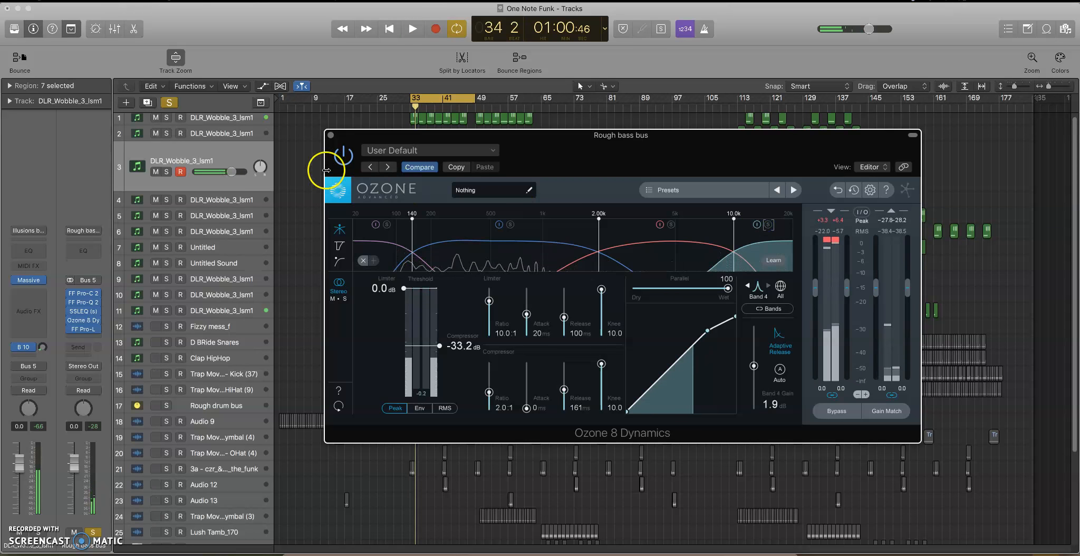
{"action": "left_click", "coordinate": [332, 136]}
Open FF Pro-L on the Rough bass bus, play the bass, and move the plug-in window clear of the track headers.
{"action": "left_click", "coordinate": [161, 236]}
{"action": "left_click", "coordinate": [89, 335]}
{"action": "left_click", "coordinate": [84, 329]}
{"action": "left_click", "coordinate": [84, 329]}
{"action": "key", "text": "space"}
{"action": "left_click_drag", "start_coordinate": [221, 78], "coordinate": [399, 148]}
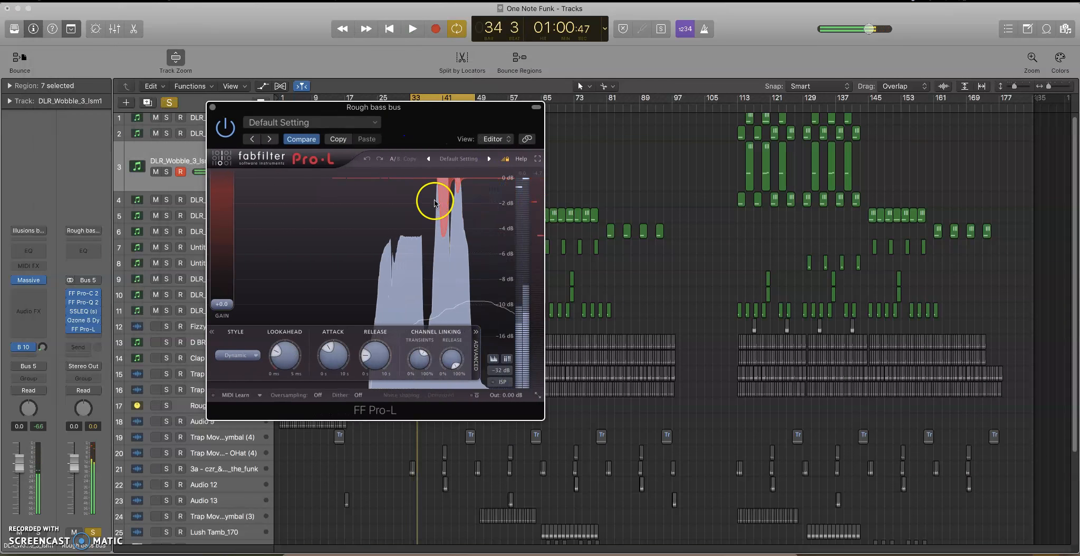
{"action": "left_click_drag", "start_coordinate": [417, 108], "coordinate": [582, 141]}
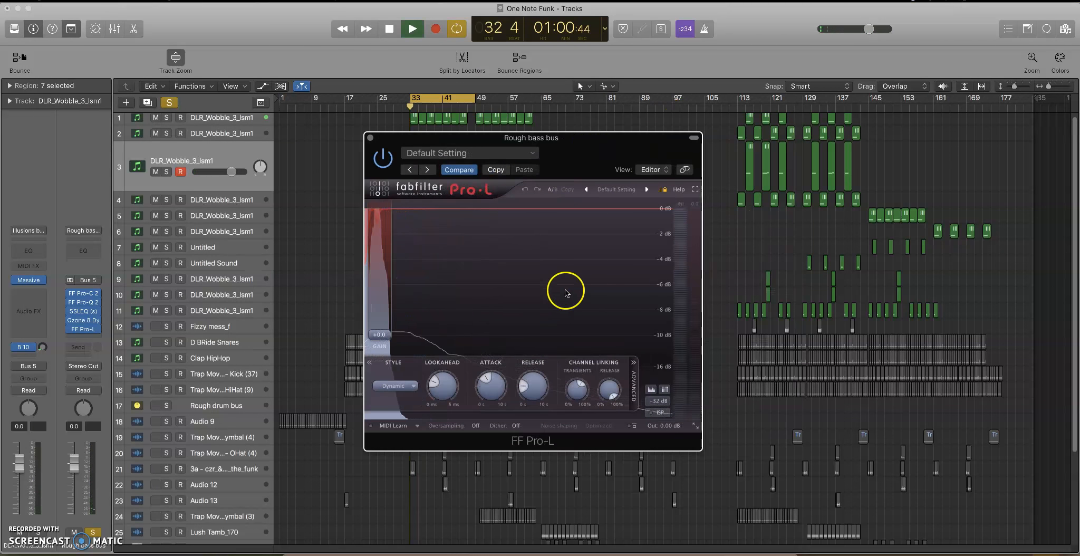
Replay the bass through Pro-L and examine its gain reduction display and Lookahead knob.
{"action": "key", "text": "space"}
{"action": "key", "text": "space"}
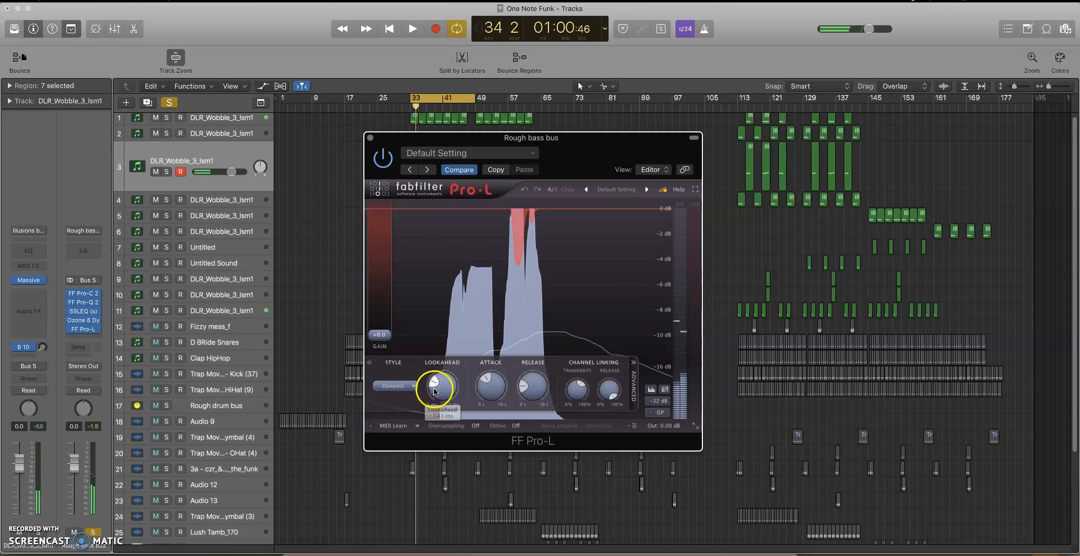
{"action": "left_click_drag", "start_coordinate": [576, 139], "coordinate": [568, 143]}
{"action": "mouse_move", "coordinate": [434, 391]}
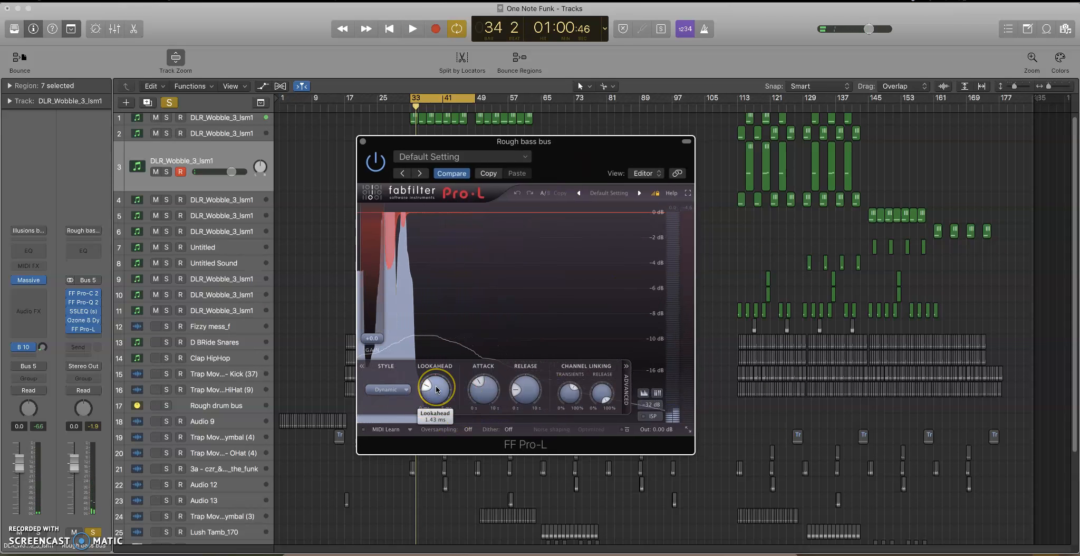
Play the bass, set Pro-L's Lookahead to 1.57 ms while listening, and stop playback.
{"action": "key", "text": "space"}
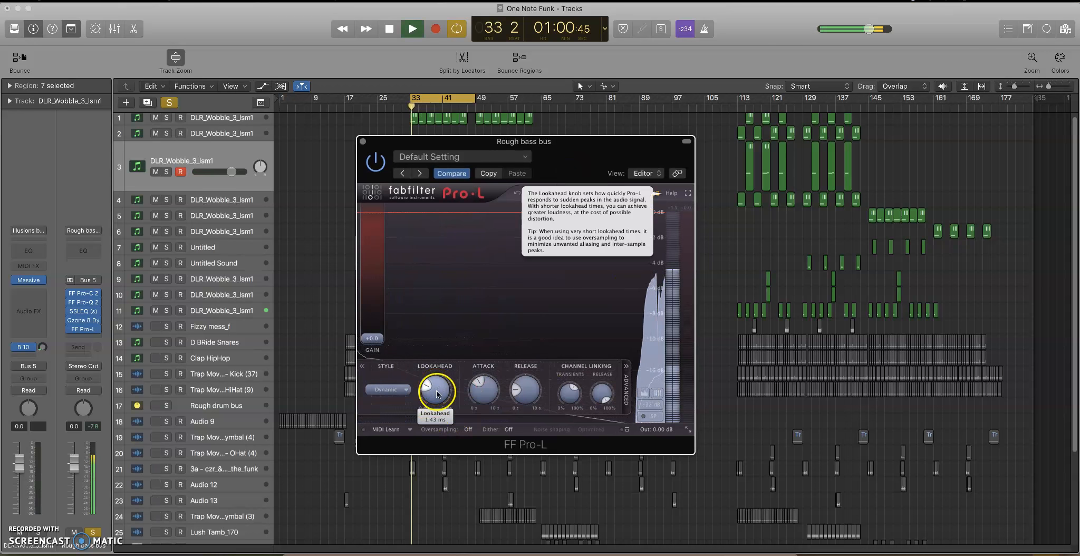
{"action": "left_click_drag", "start_coordinate": [437, 393], "coordinate": [445, 399]}
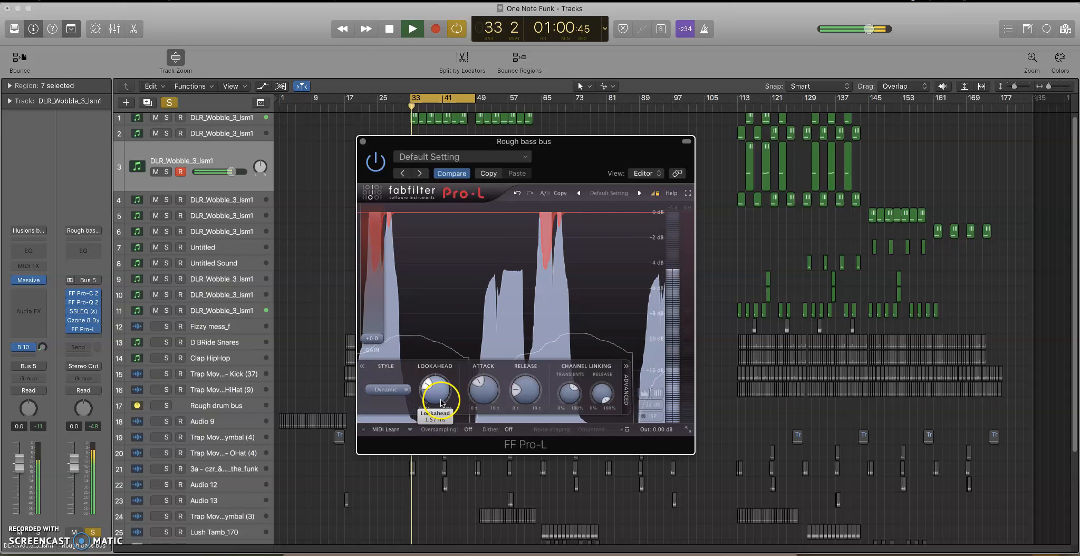
{"action": "mouse_move", "coordinate": [442, 397]}
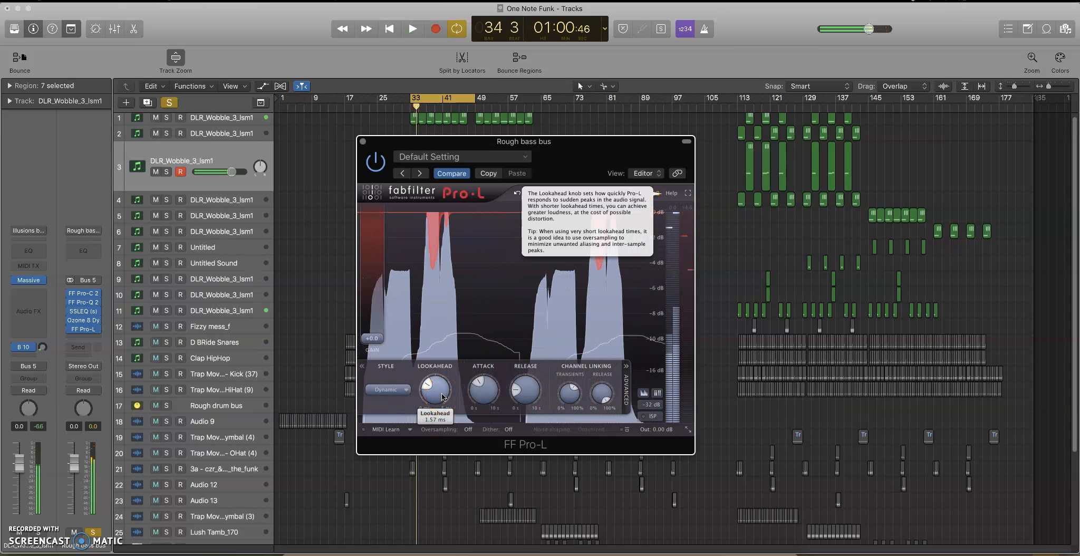
{"action": "key", "text": "space"}
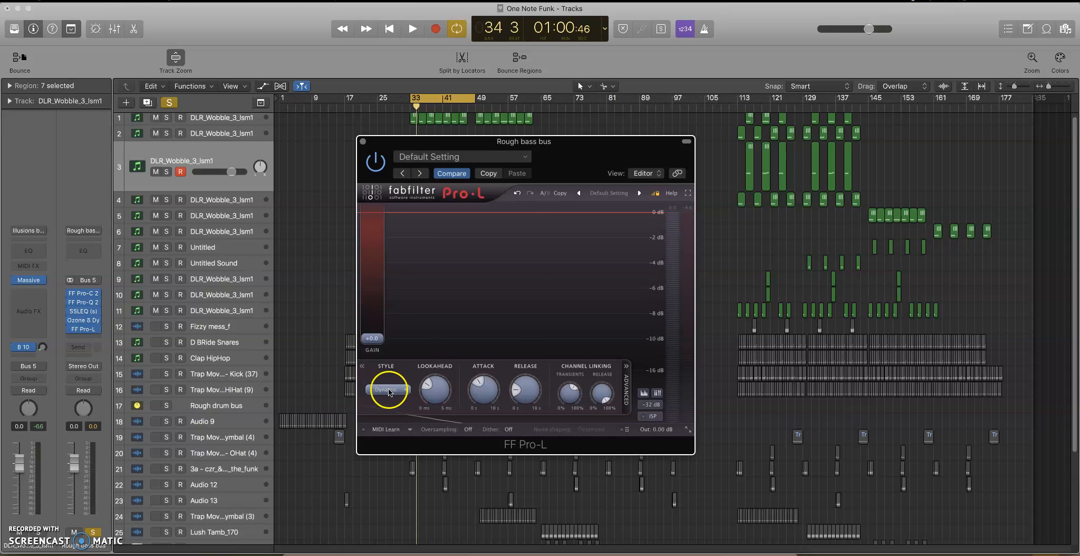
Review Pro-L's limiting Style options, keep Dynamic, and close the plug-in window.
{"action": "left_click", "coordinate": [400, 391]}
{"action": "left_click", "coordinate": [400, 422]}
{"action": "left_click", "coordinate": [399, 370]}
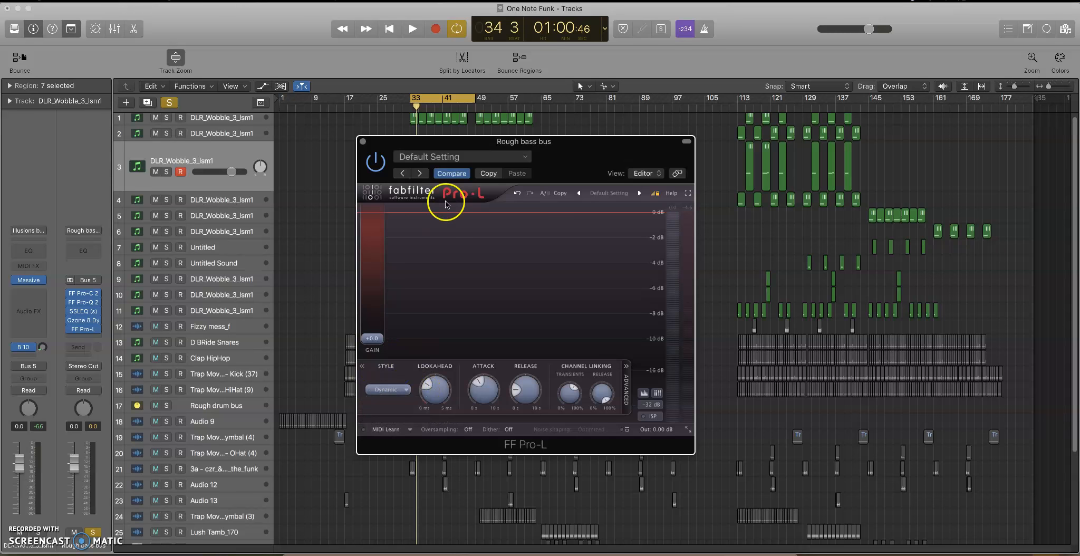
{"action": "left_click", "coordinate": [393, 390]}
{"action": "left_click", "coordinate": [339, 177]}
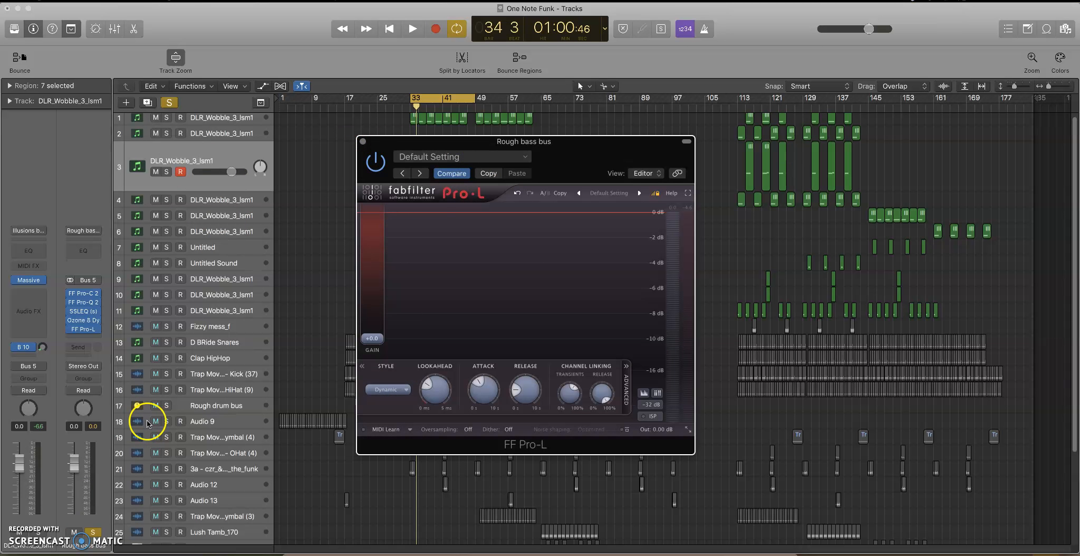
{"action": "left_click", "coordinate": [363, 142]}
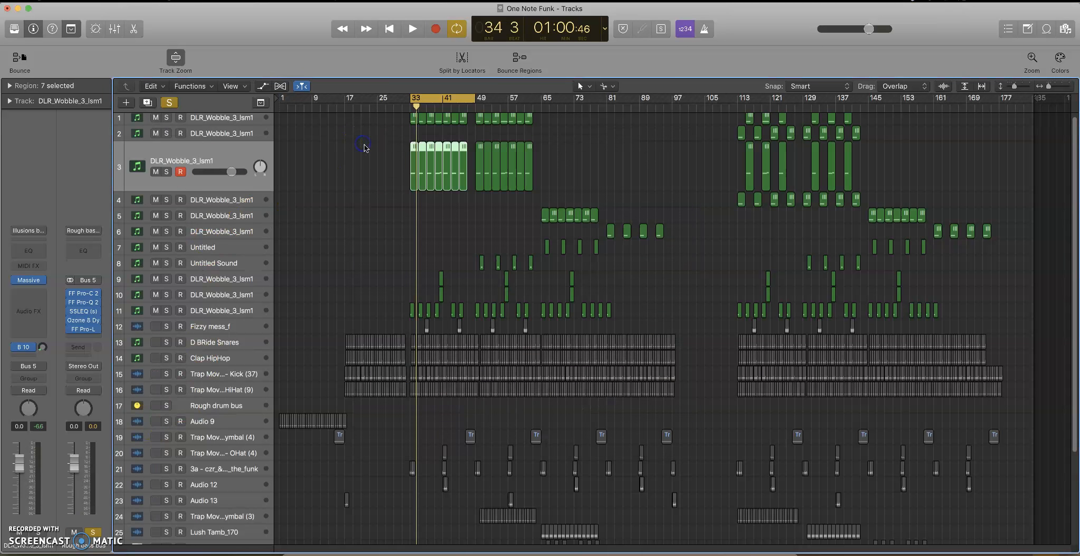
Open the mixer and examine the Rough bass bus strip and the effects, sends and outputs of the other bus and instrument channels.
{"action": "key", "text": "x"}
{"action": "scroll", "coordinate": [780, 418], "scroll_direction": "down", "scroll_amount": 1}
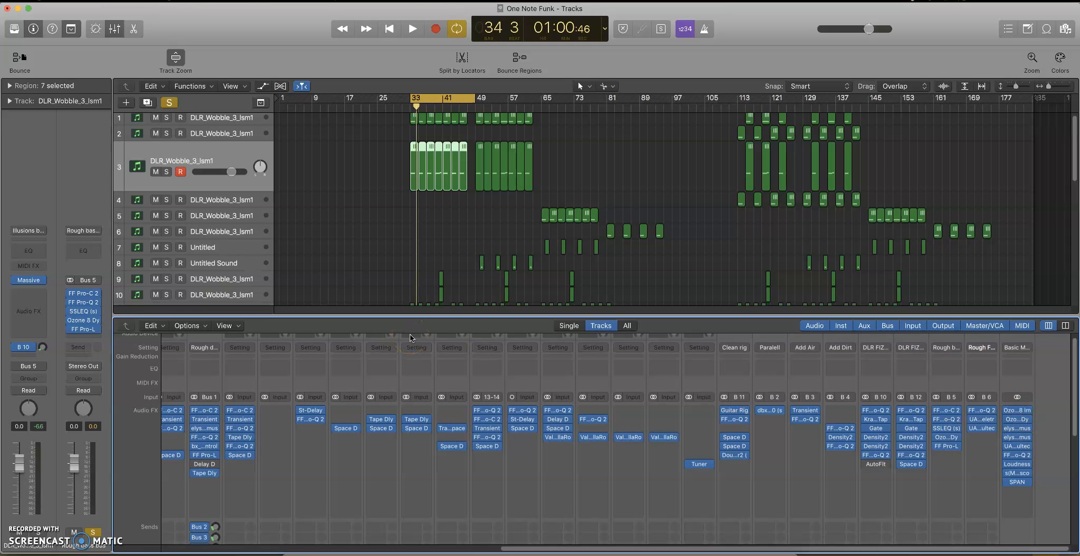
{"action": "scroll", "coordinate": [743, 457], "scroll_direction": "down", "scroll_amount": 10}
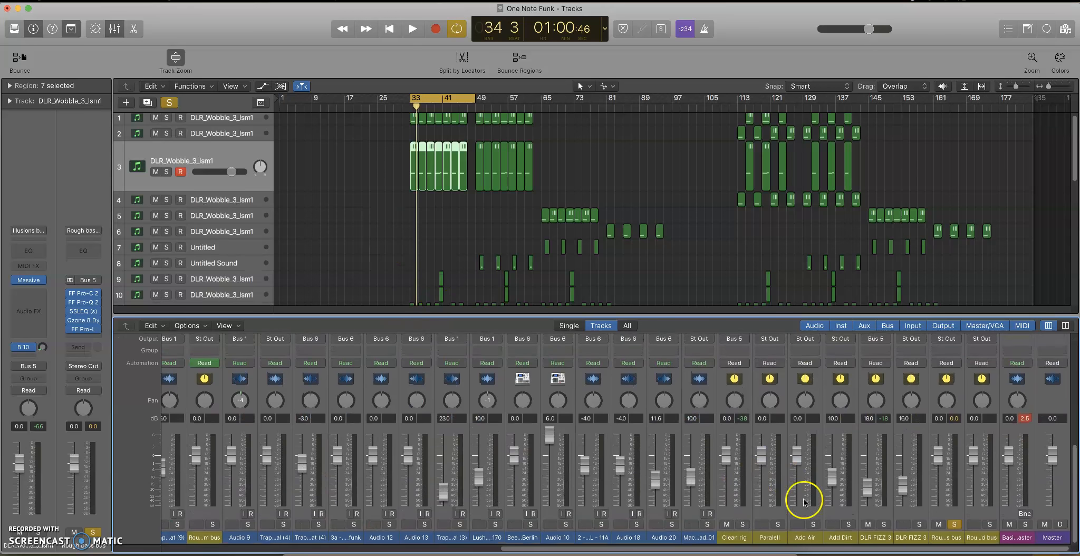
{"action": "left_click", "coordinate": [952, 534]}
{"action": "scroll", "coordinate": [949, 533], "scroll_direction": "up", "scroll_amount": 10}
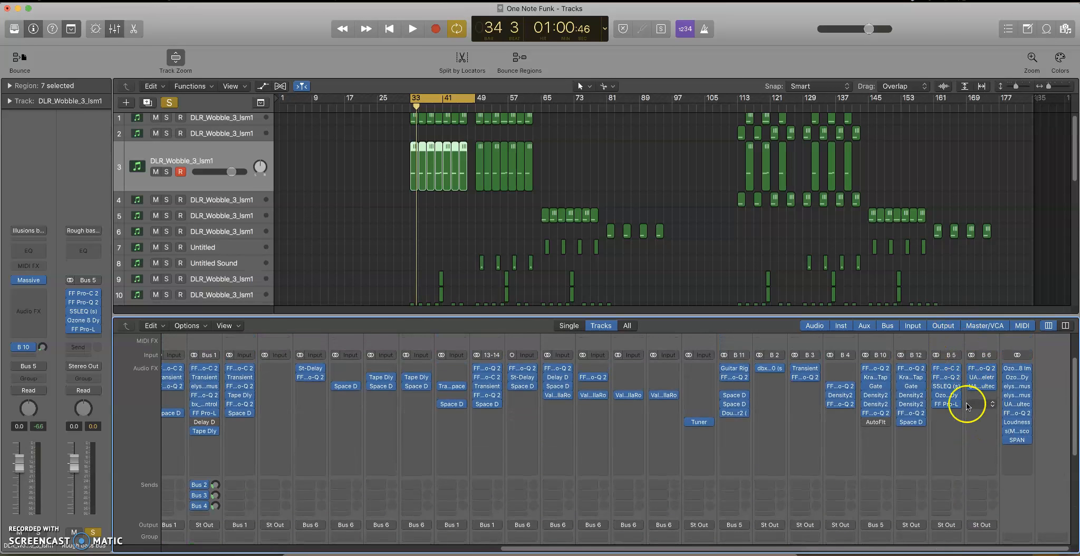
{"action": "scroll", "coordinate": [947, 411], "scroll_direction": "down", "scroll_amount": 10}
{"action": "scroll", "coordinate": [942, 400], "scroll_direction": "up", "scroll_amount": 12}
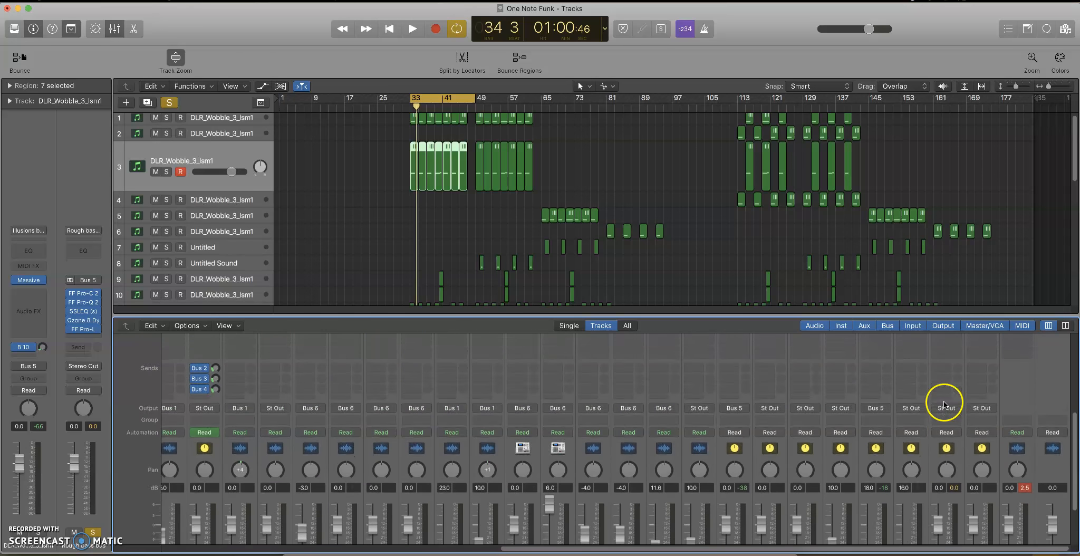
{"action": "scroll", "coordinate": [740, 479], "scroll_direction": "down", "scroll_amount": 10}
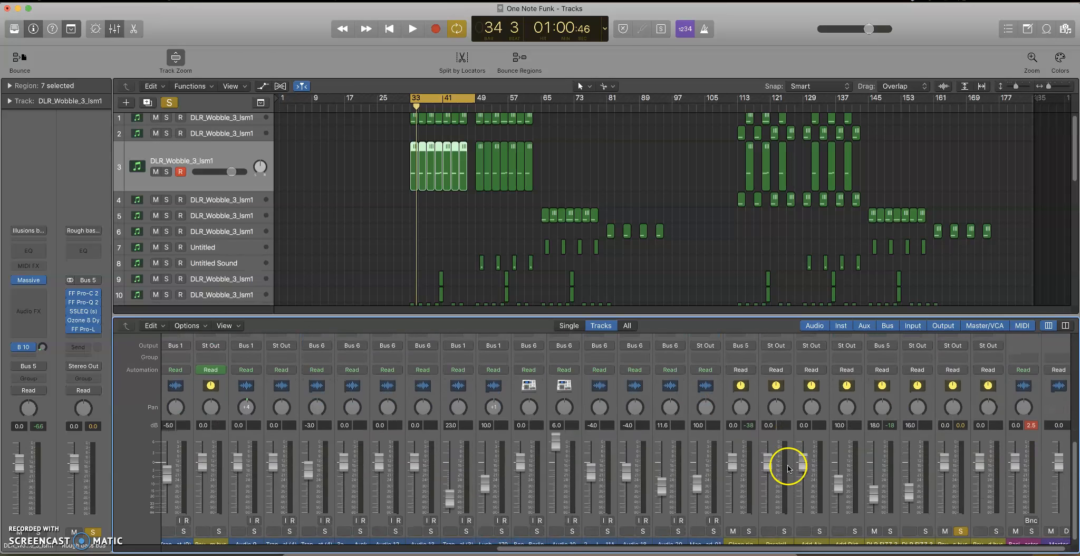
{"action": "scroll", "coordinate": [505, 442], "scroll_direction": "up", "scroll_amount": 10}
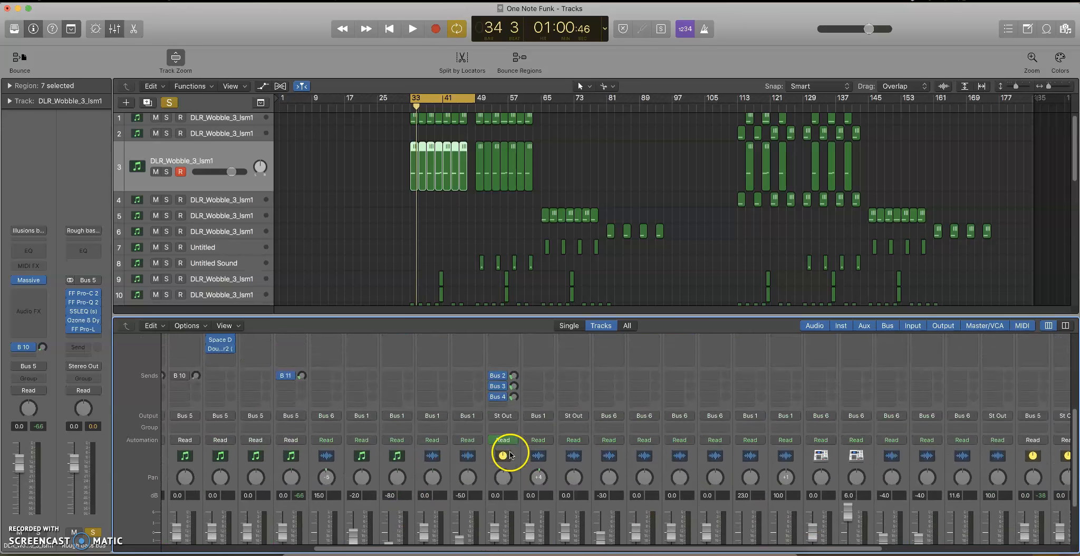
{"action": "scroll", "coordinate": [509, 412], "scroll_direction": "up", "scroll_amount": 2}
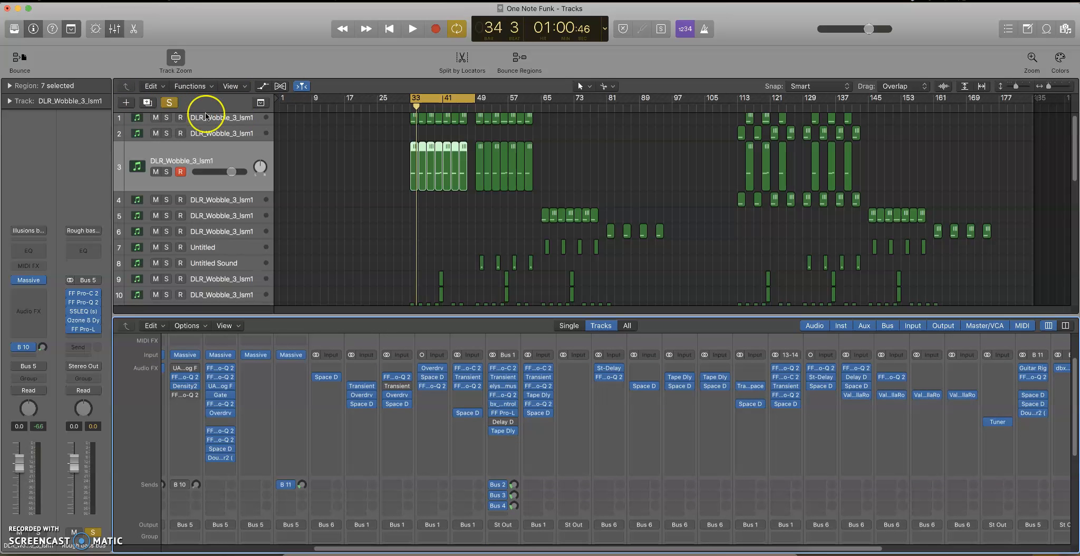
{"action": "scroll", "coordinate": [481, 384], "scroll_direction": "down", "scroll_amount": 10}
{"action": "scroll", "coordinate": [417, 340], "scroll_direction": "up", "scroll_amount": 12}
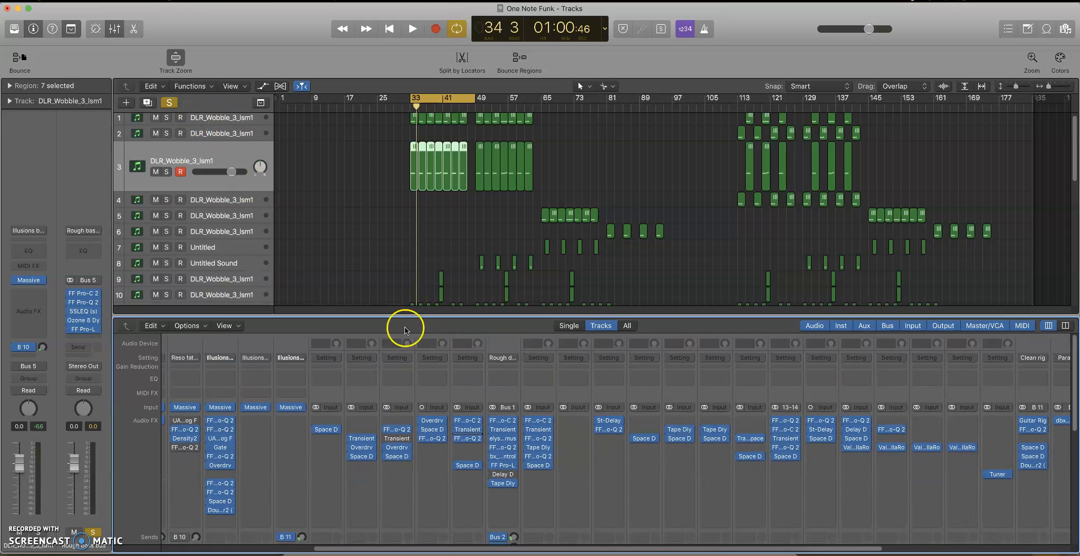